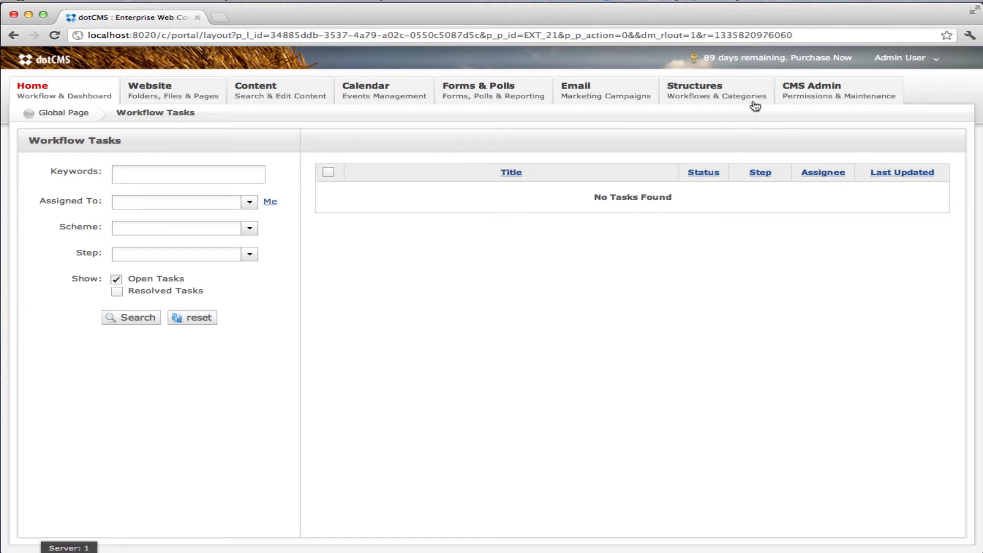
Open the Document Management workflow scheme and check its scheme settings, closing them without saving.
mouse_move(720, 98)
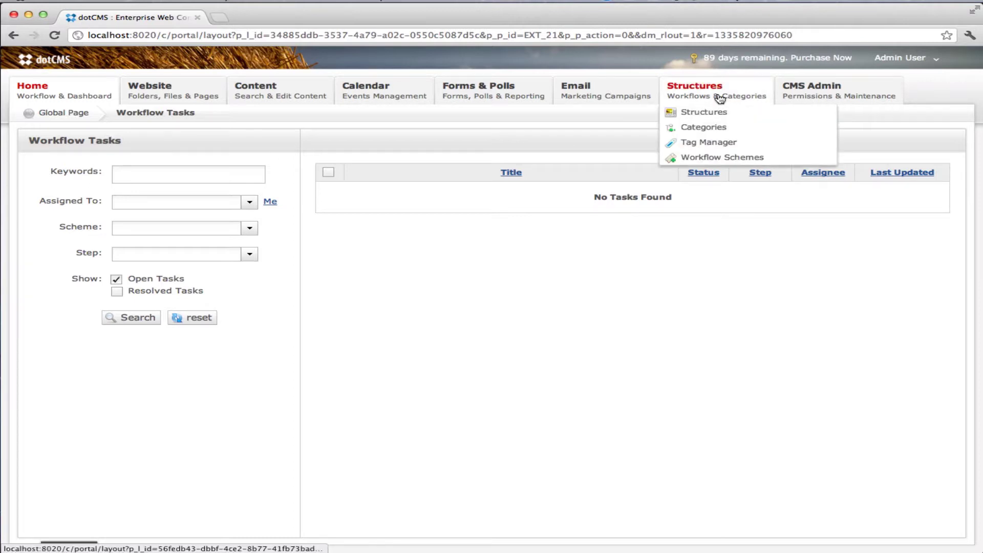
left_click(722, 157)
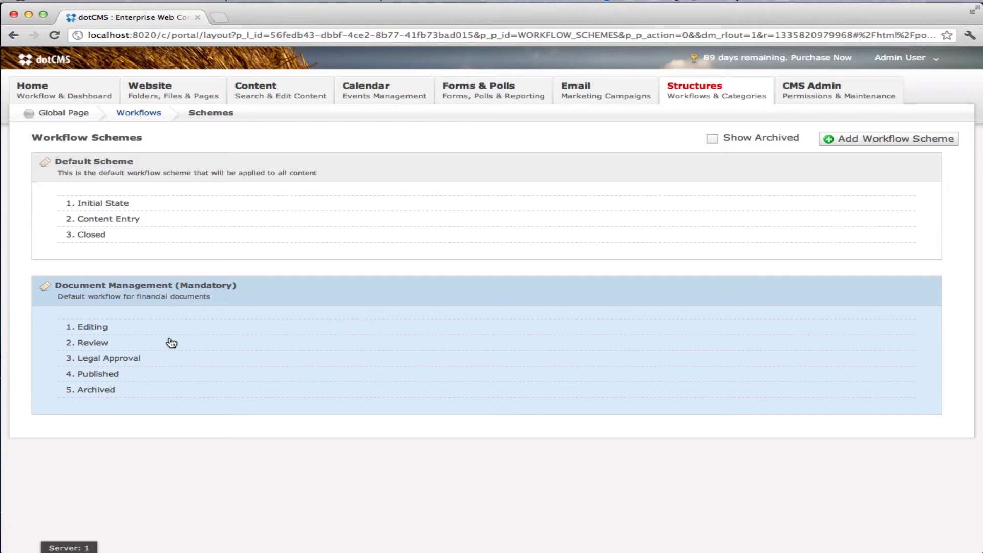
left_click(152, 300)
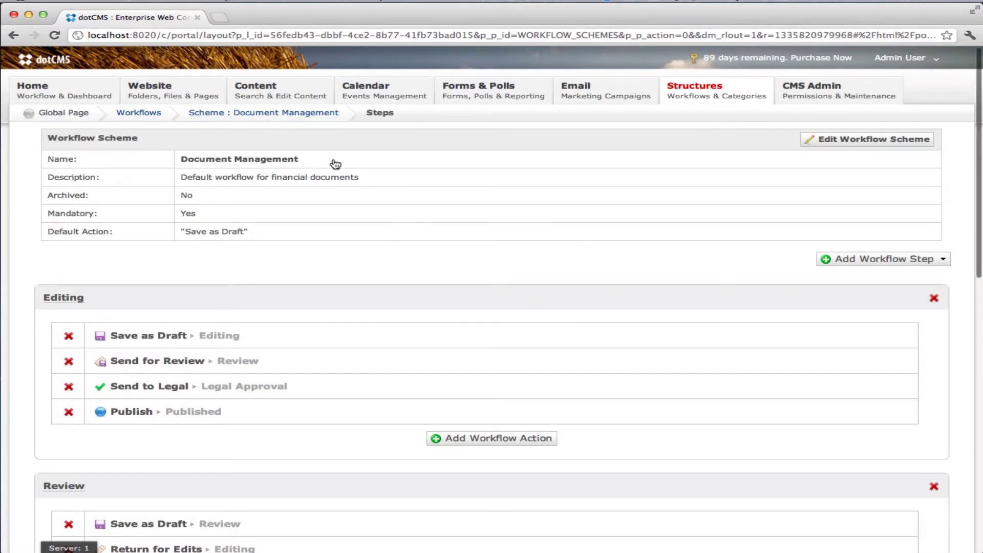
left_click(864, 144)
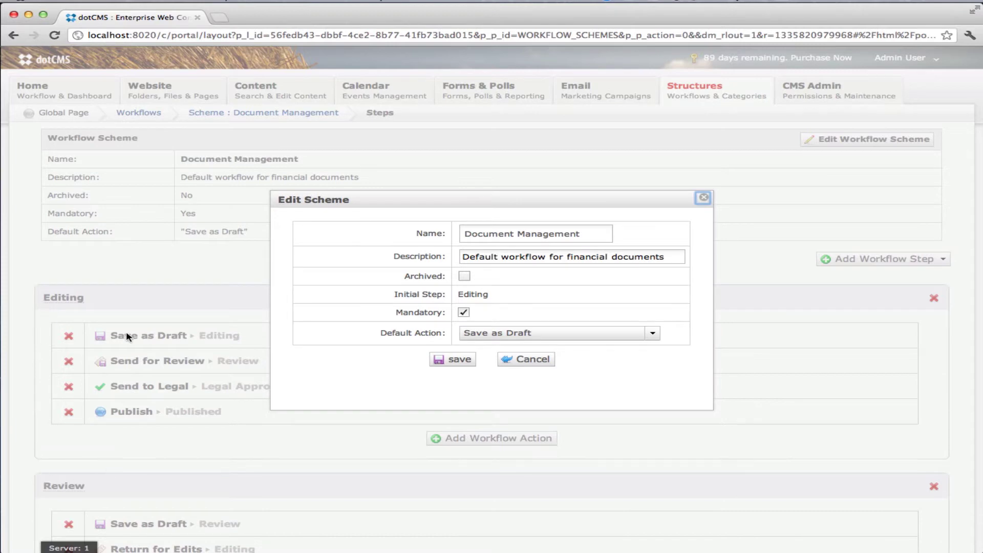
left_click(529, 368)
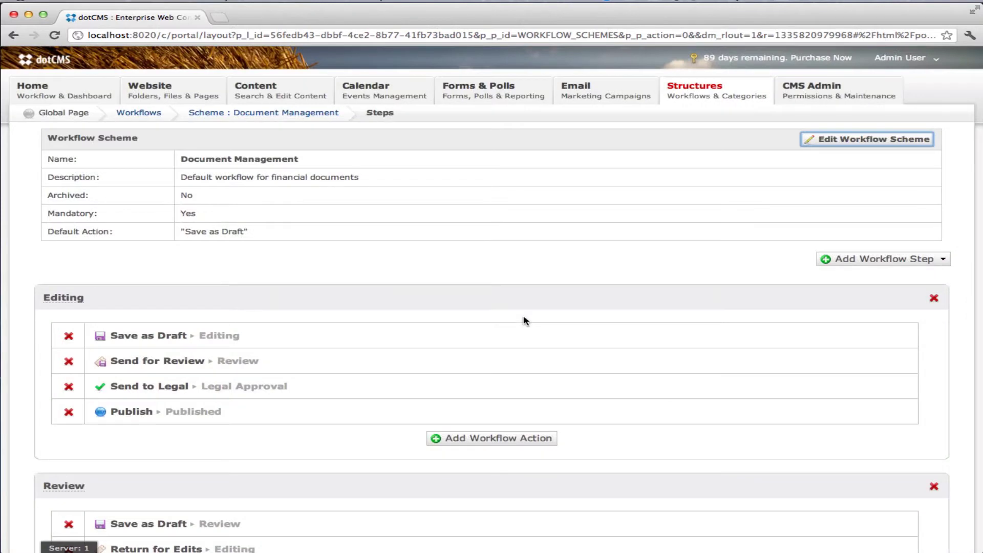
Examine the scheme's workflow steps from Editing through Archived and the actions defined in each.
scroll(483, 323, "down", 3)
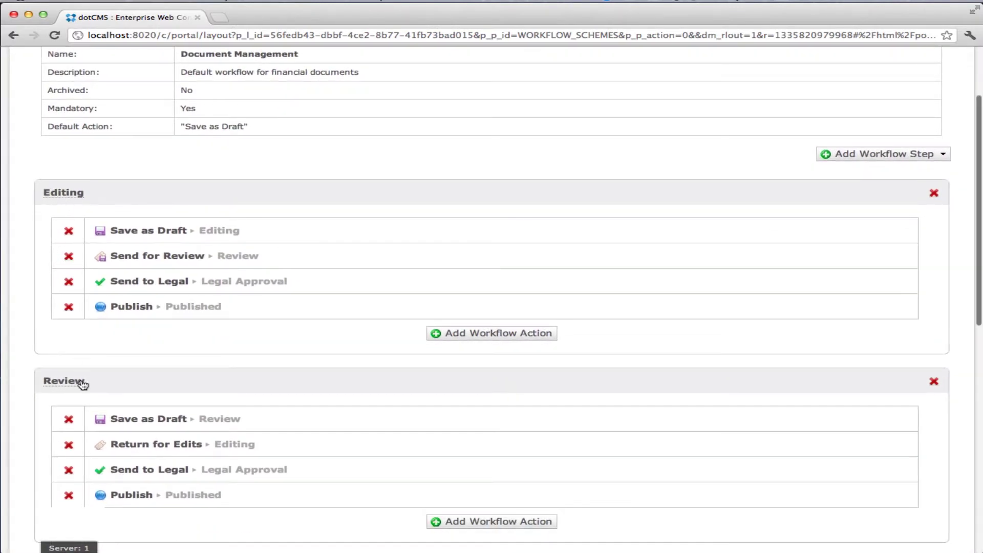
scroll(82, 384, "down", 8)
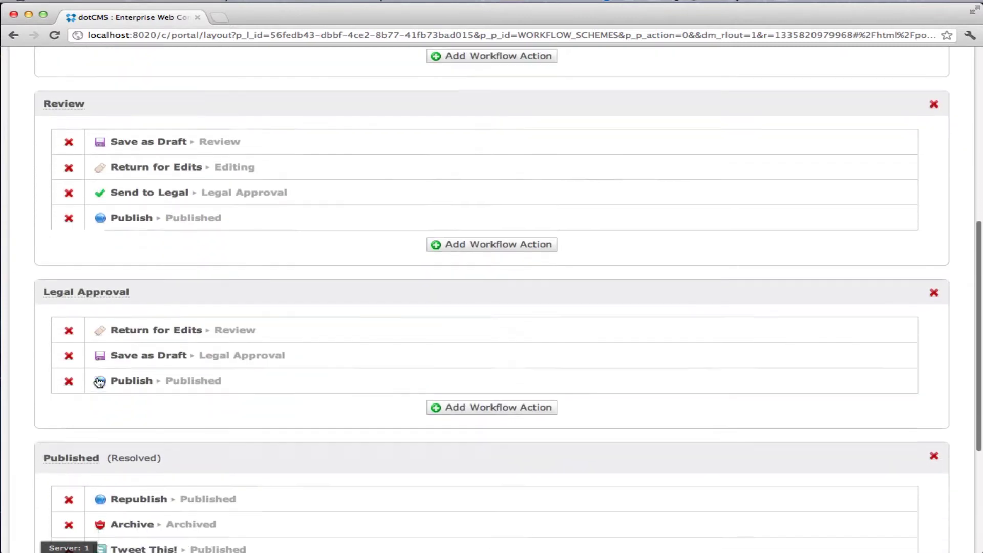
scroll(99, 382, "down", 6)
scroll(99, 381, "up", 9)
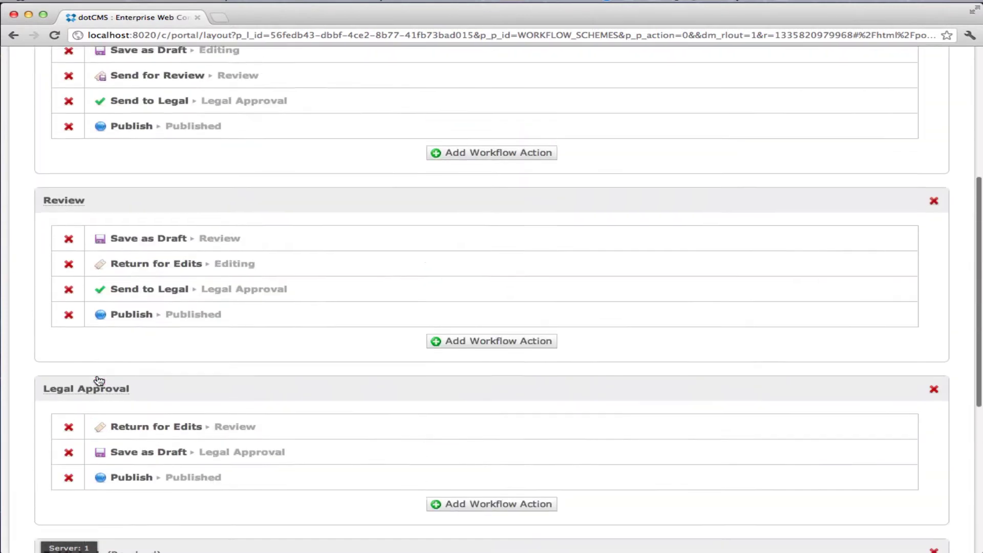
scroll(99, 381, "up", 4)
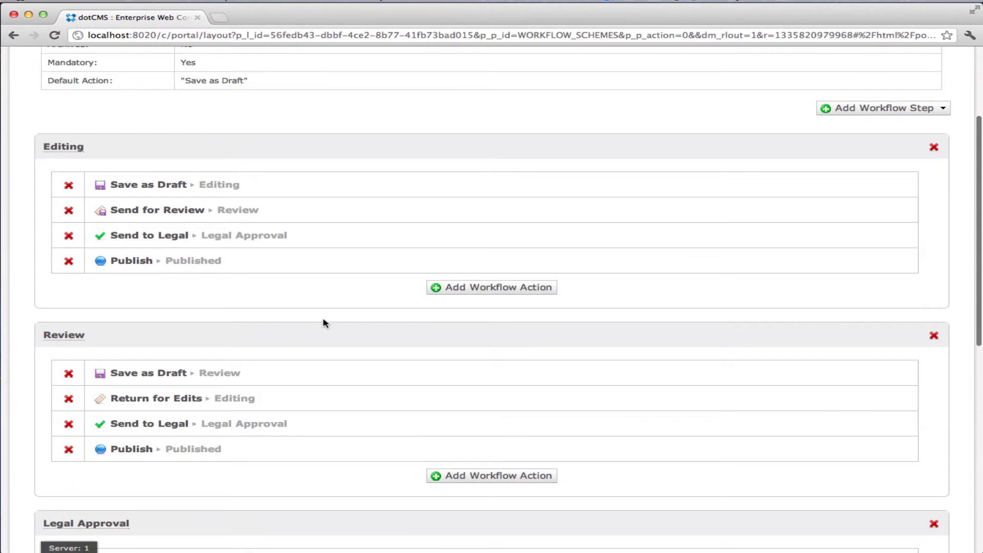
scroll(324, 323, "down", 10)
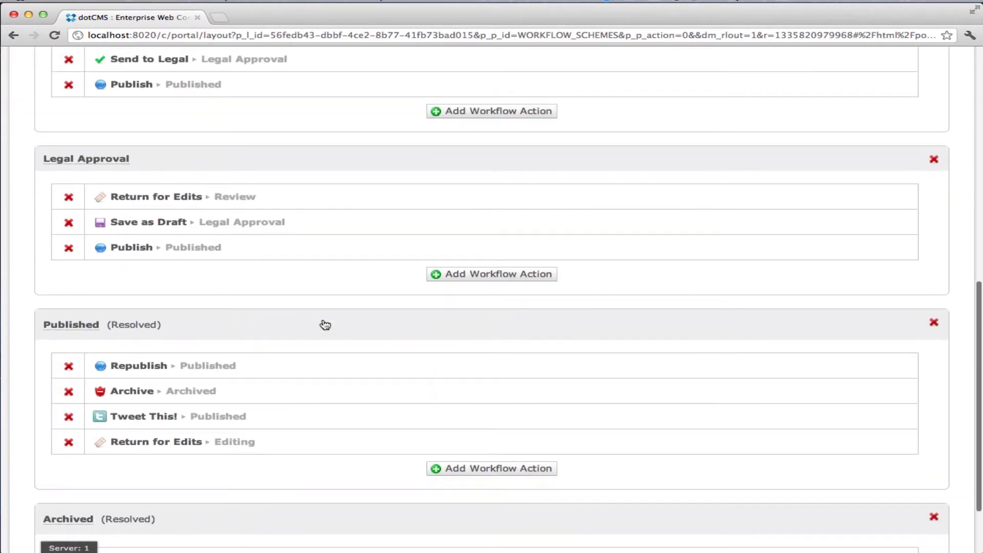
scroll(325, 325, "down", 3)
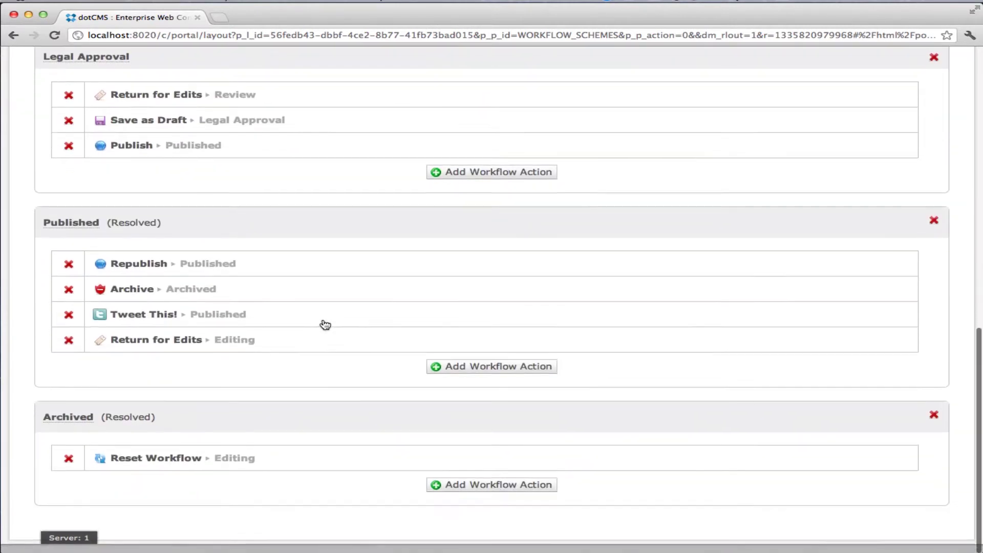
scroll(325, 325, "up", 11)
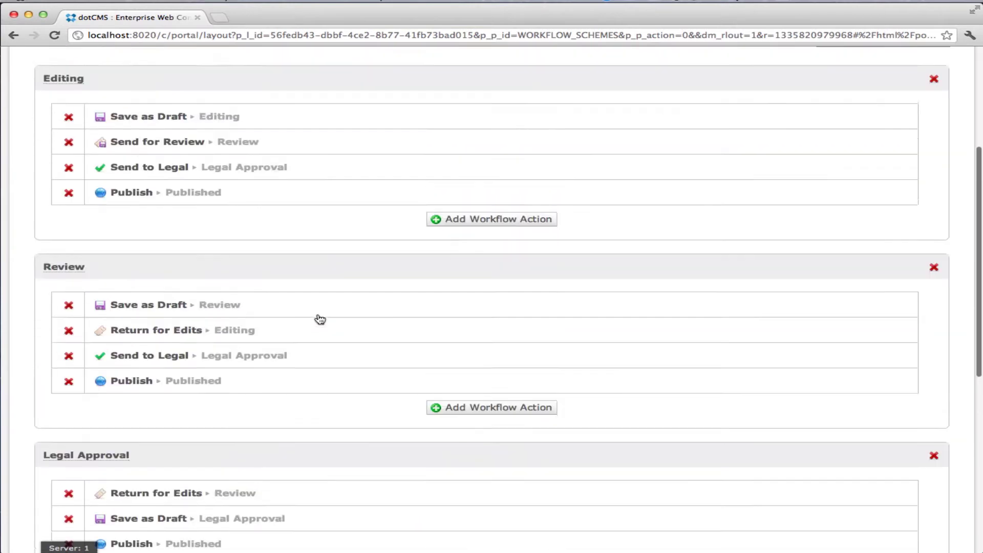
scroll(320, 319, "up", 4)
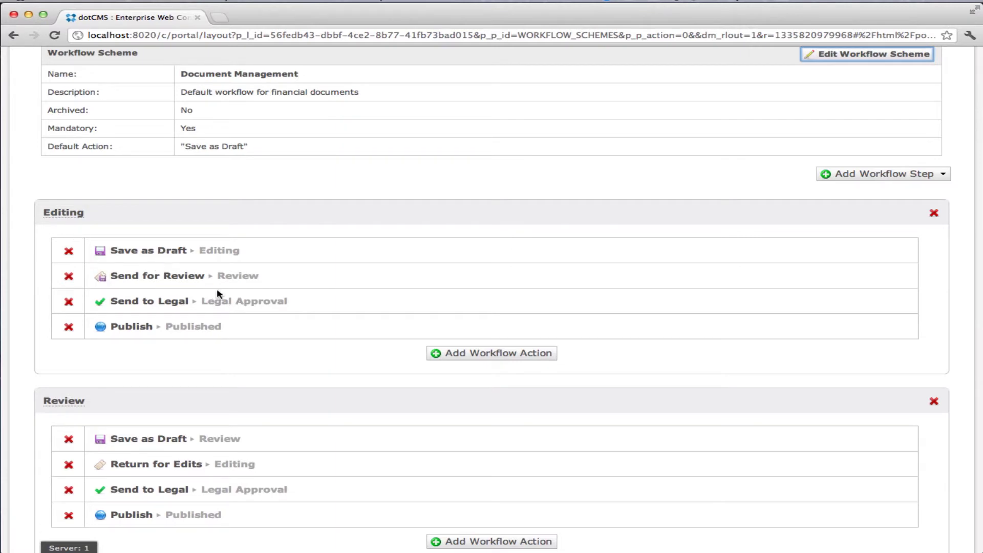
Check the Resolve Task option in the Editing step's settings and cancel the dialog.
left_click(67, 214)
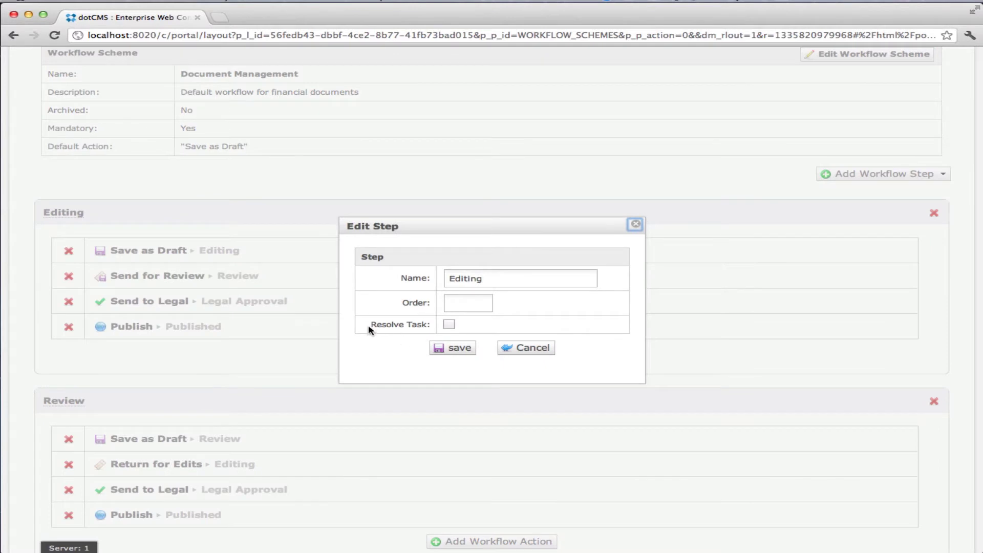
left_click_drag(368, 329, 461, 324)
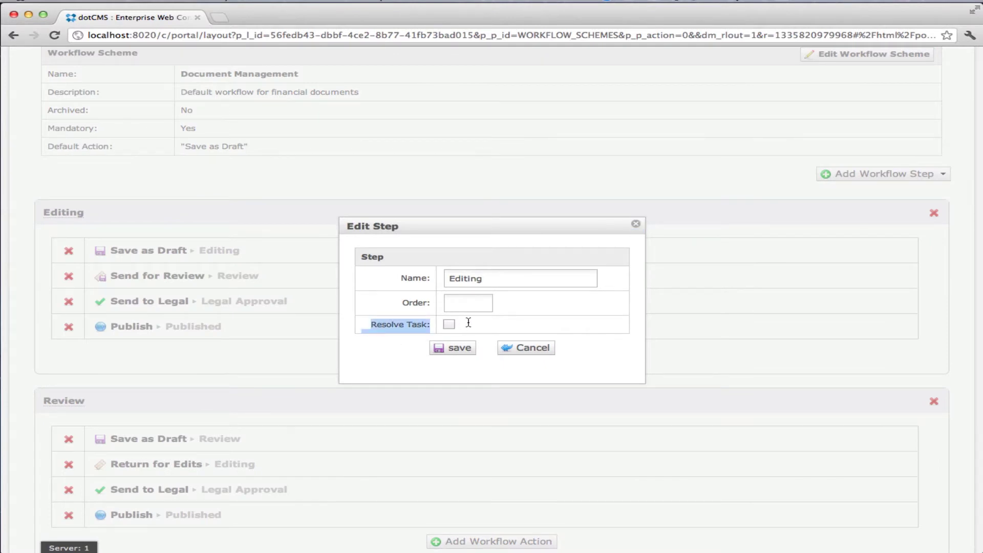
left_click(547, 352)
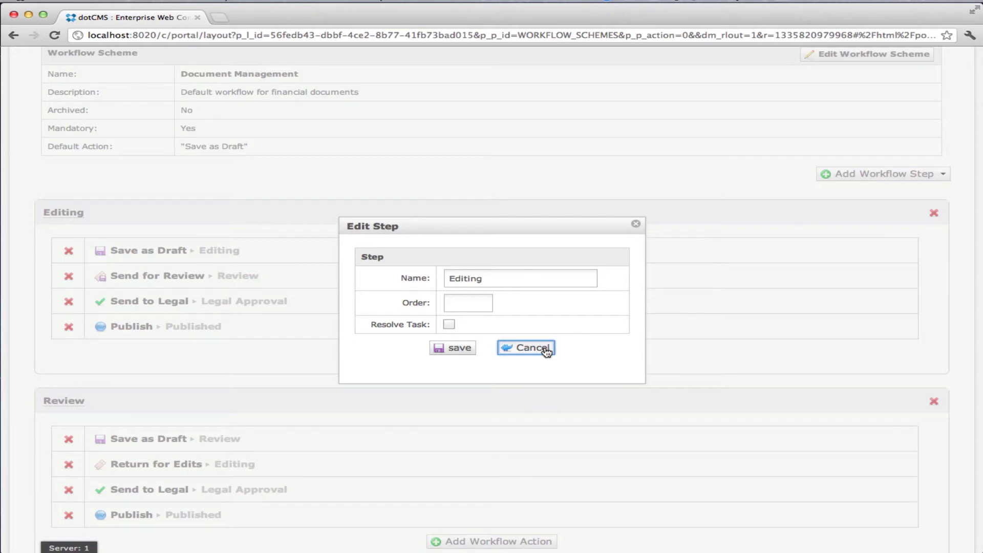
left_click(546, 350)
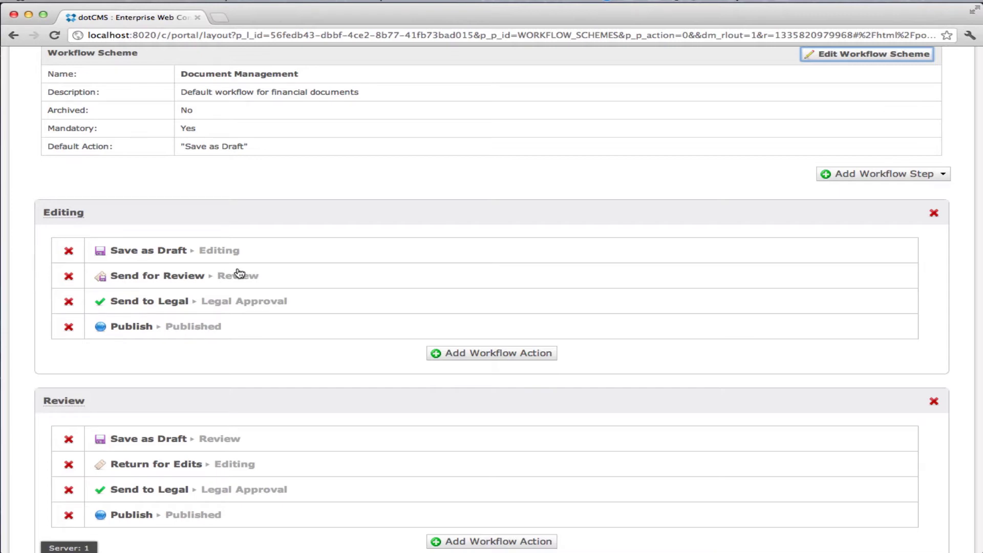
Check the Resolve Task option in the Published step's settings and cancel the dialog.
scroll(240, 272, "down", 7)
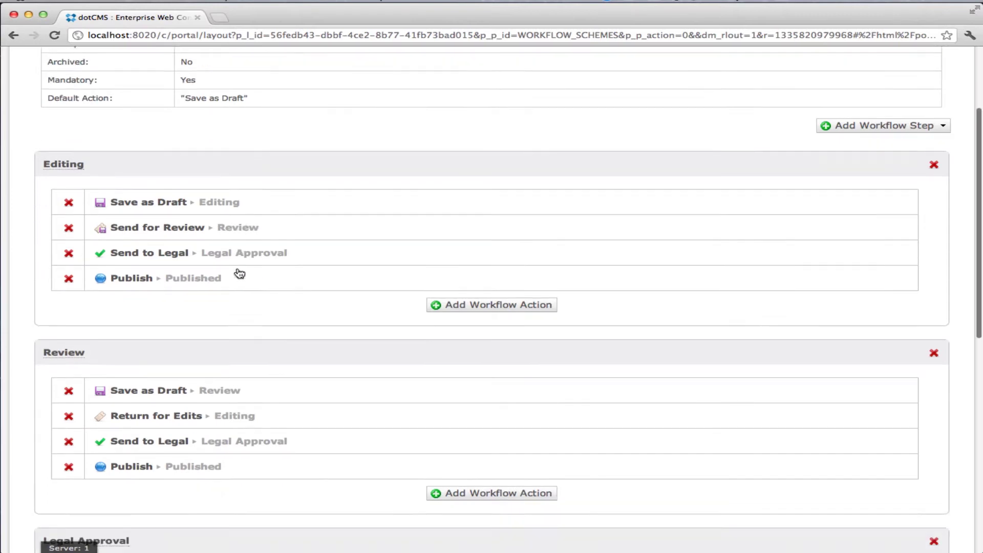
scroll(239, 273, "down", 3)
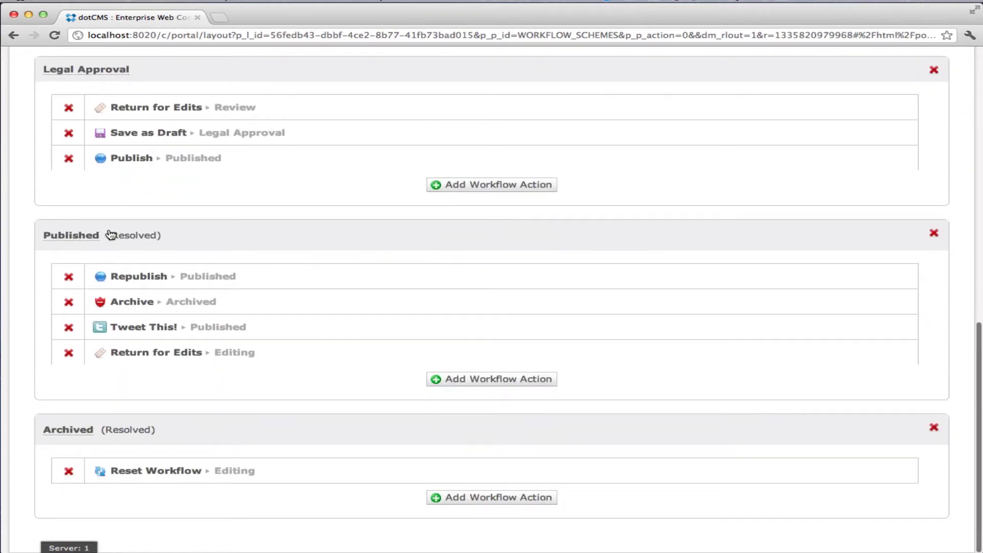
left_click(82, 236)
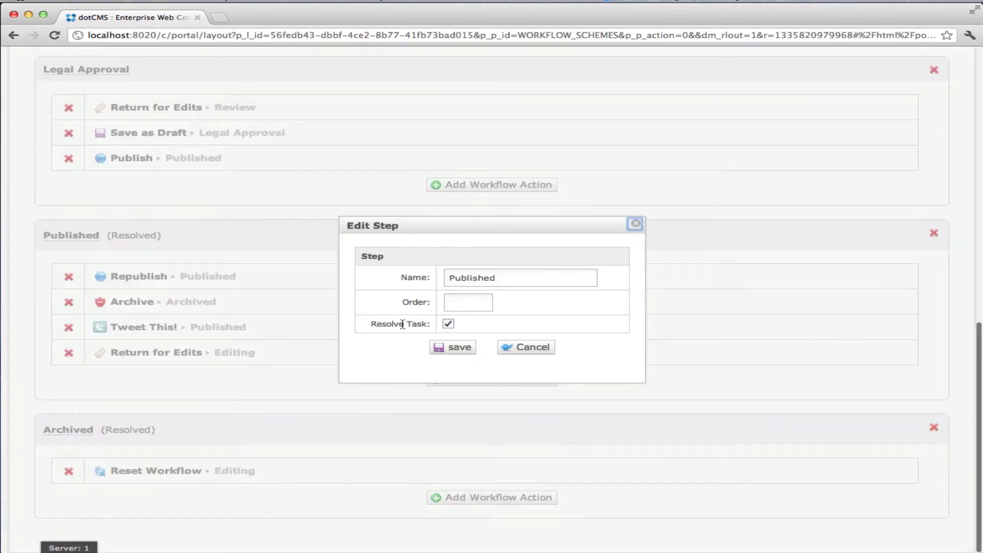
left_click(533, 349)
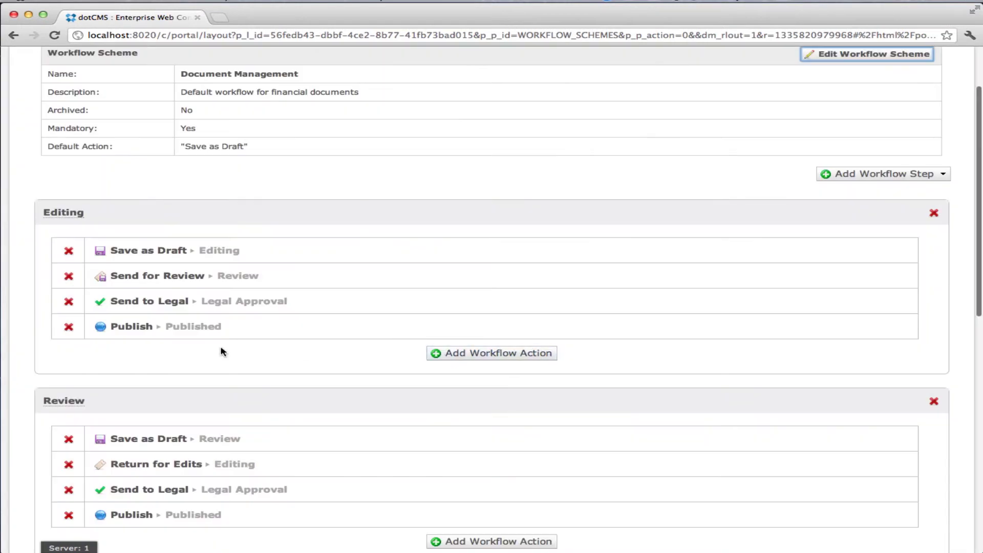
Review the actions in the Published and Archived steps and look at the Editing step's settings again.
scroll(323, 332, "down", 6)
scroll(323, 332, "down", 4)
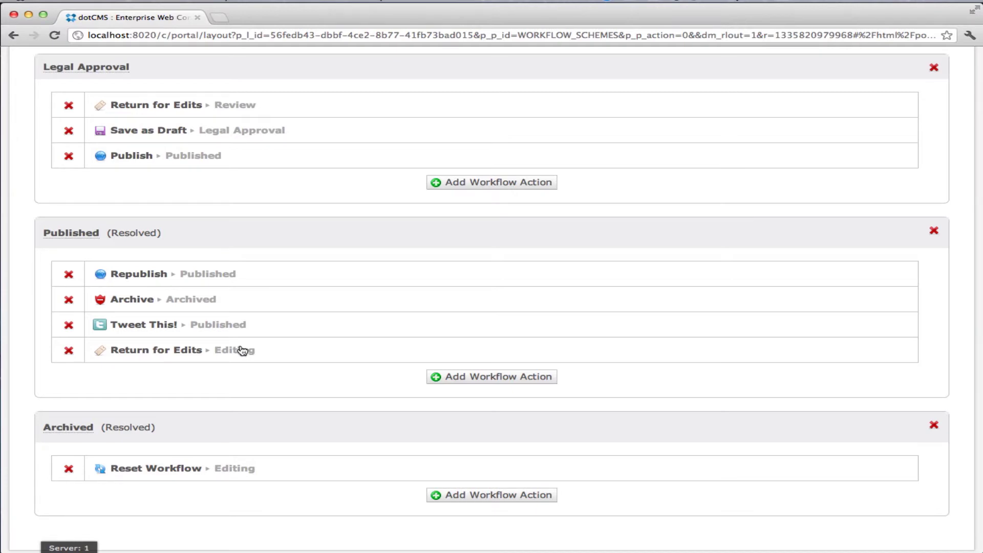
scroll(242, 350, "up", 15)
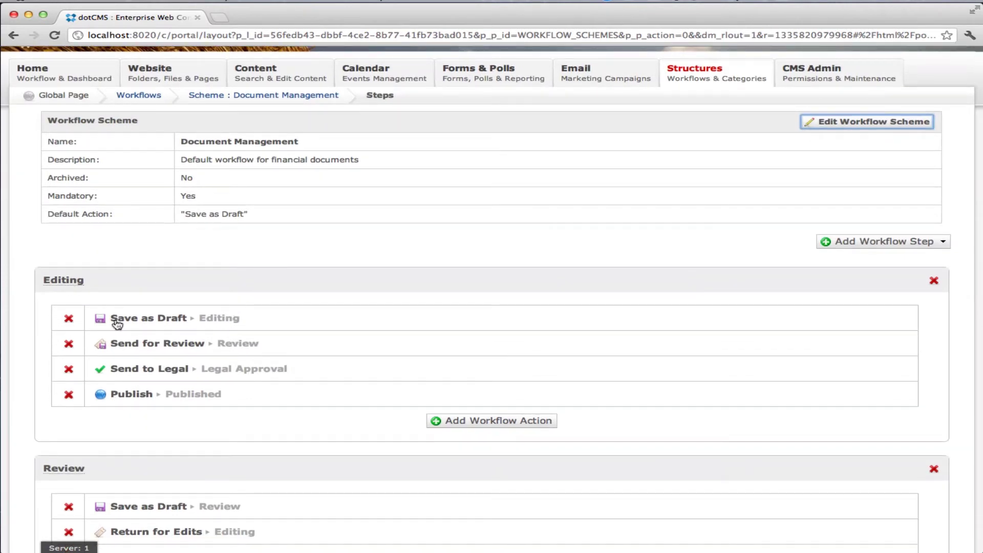
left_click(78, 281)
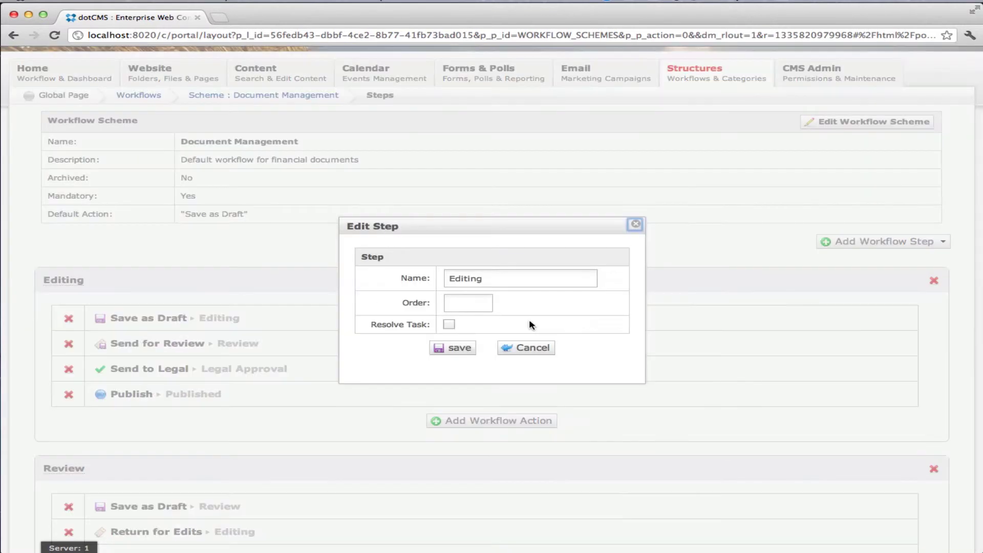
left_click(526, 347)
Open the Editing step's Save as Draft action and enable Requires Lock.
left_click(116, 316)
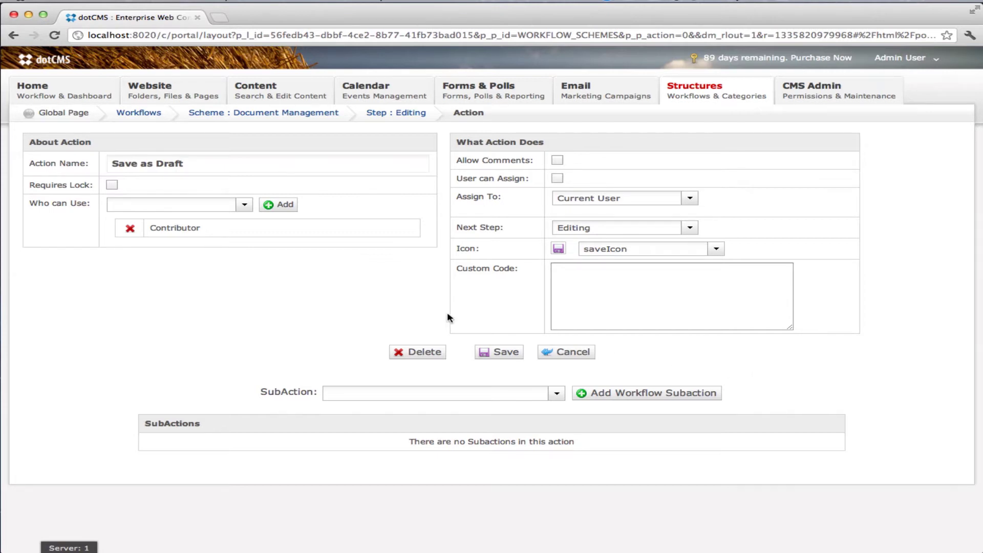
left_click_drag(29, 185, 94, 186)
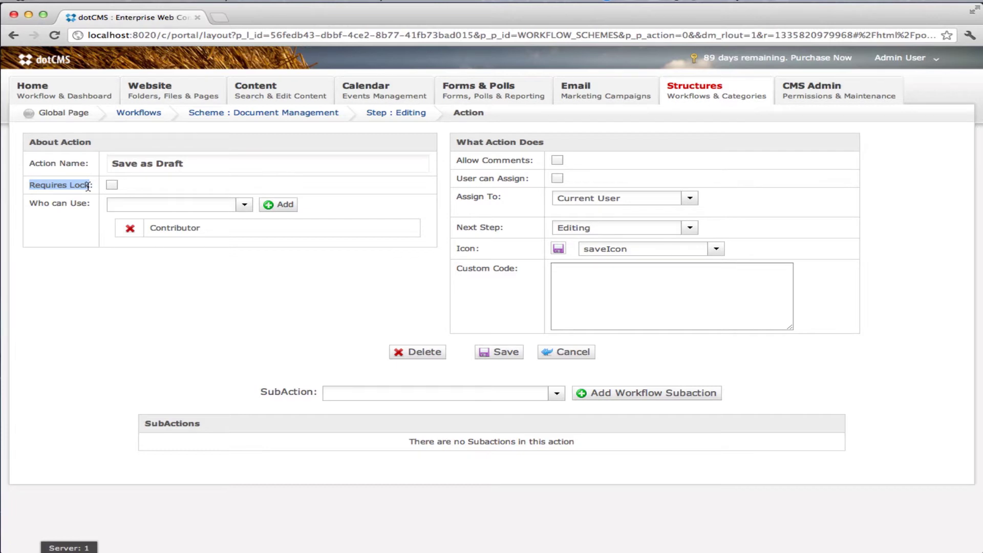
left_click(112, 184)
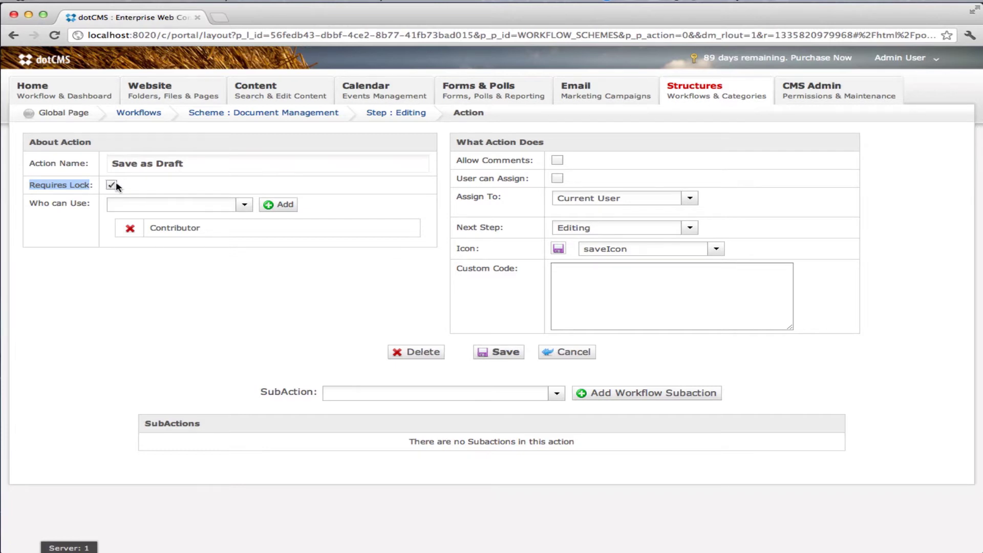
left_click(177, 191)
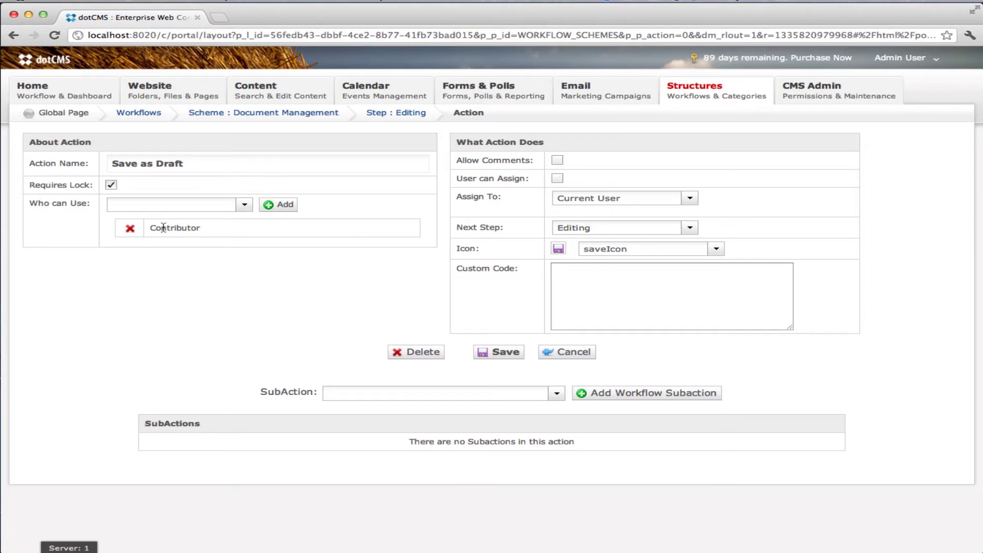
Browse the roles and users offered for Who can Use, filter them for Admin User, and clear the entry.
left_click(244, 204)
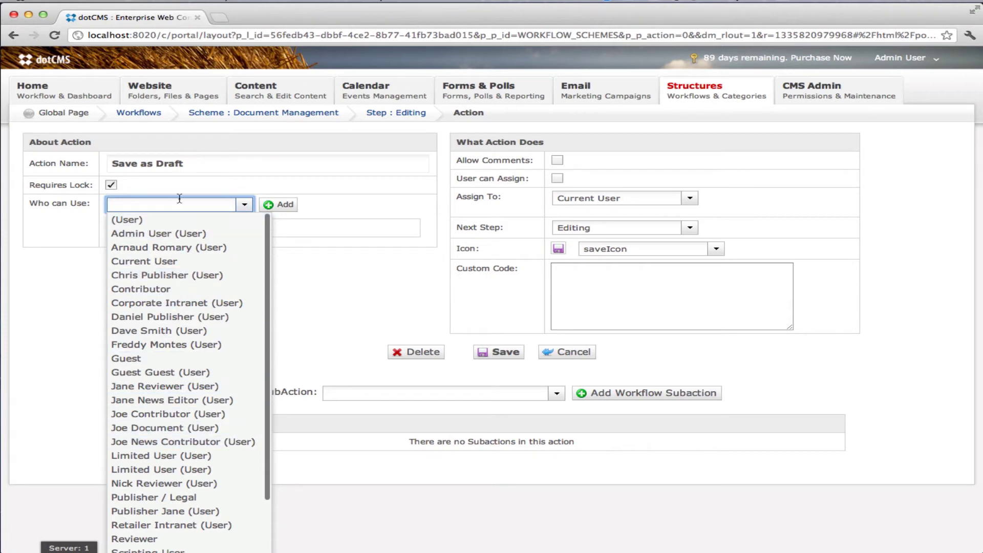
left_click(195, 180)
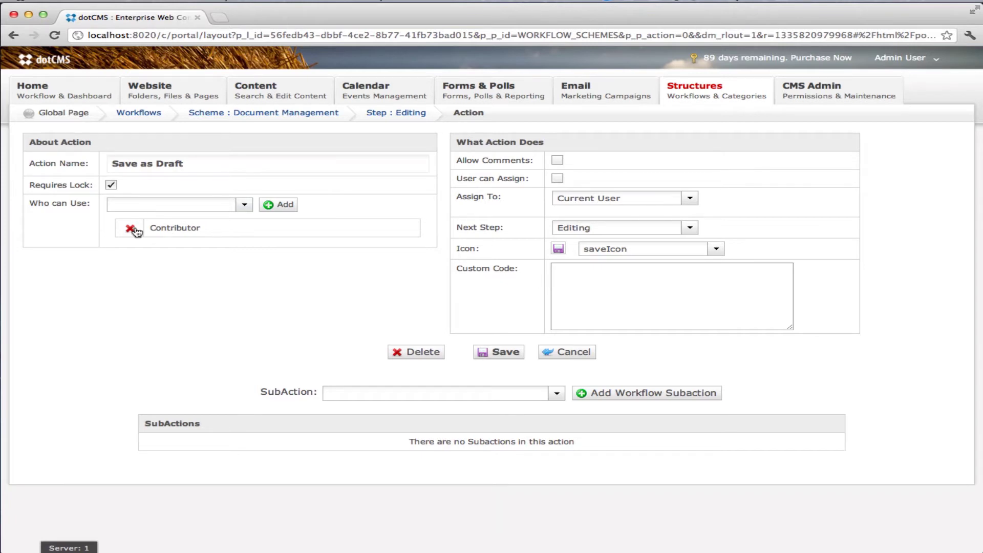
left_click(138, 205)
type("a")
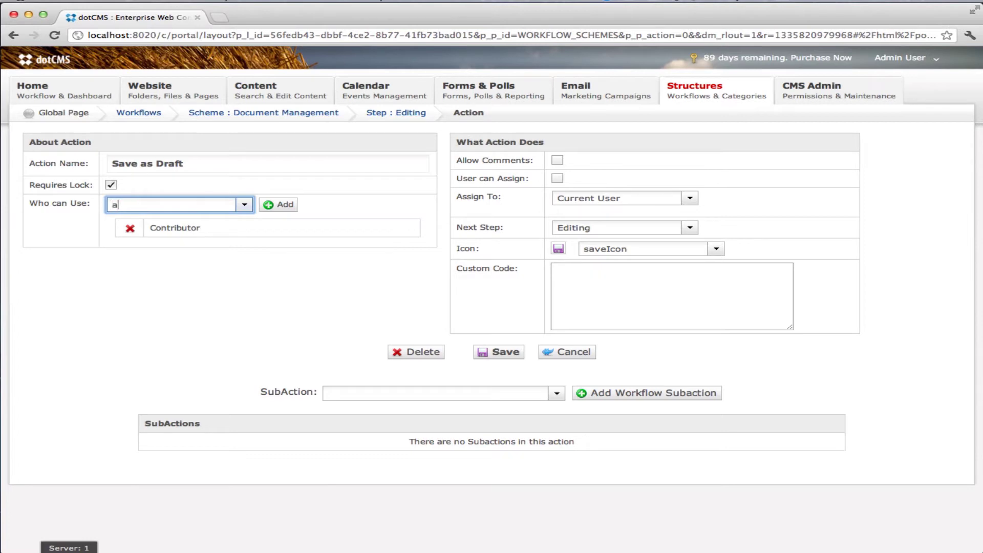
type("dmin User (User")
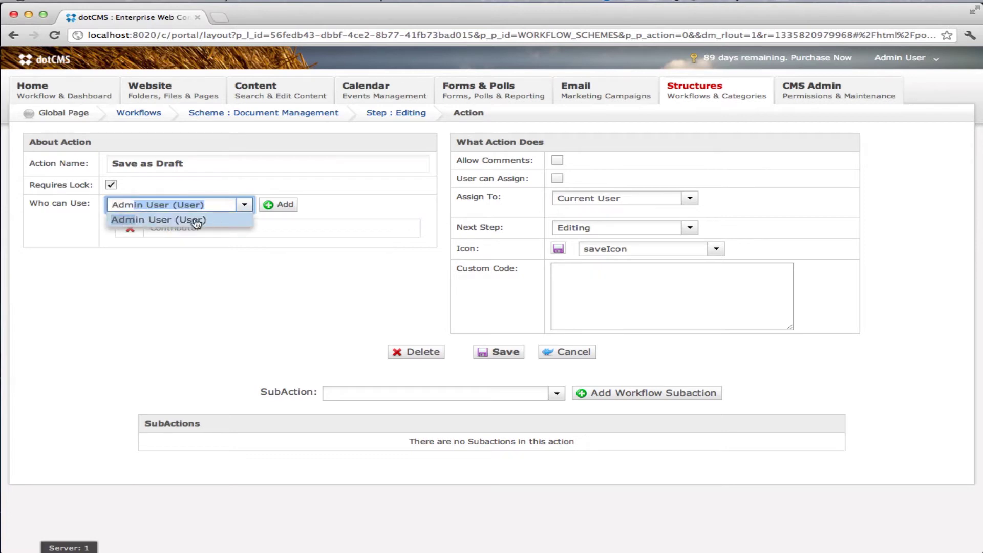
left_click_drag(220, 206, 82, 205)
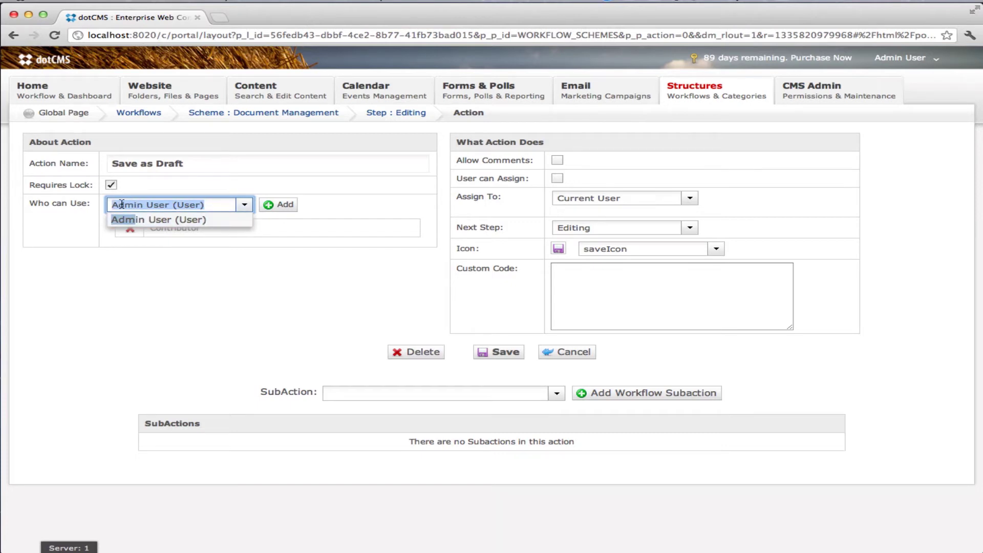
key("BackSpace")
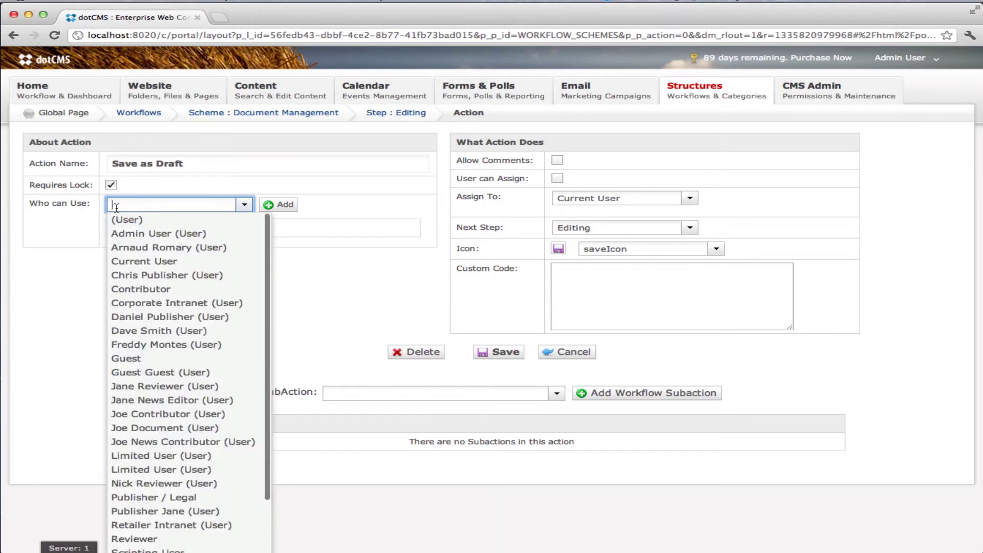
left_click(252, 185)
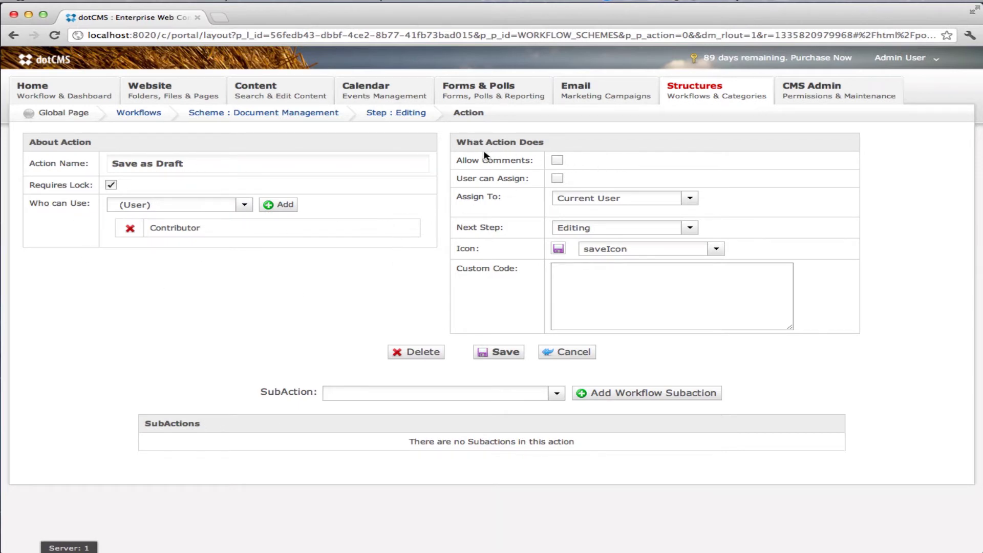
Enable User can Assign for the Save as Draft action and set Assign To to Guest.
left_click_drag(461, 160, 532, 160)
left_click_drag(457, 178, 525, 179)
left_click(558, 178)
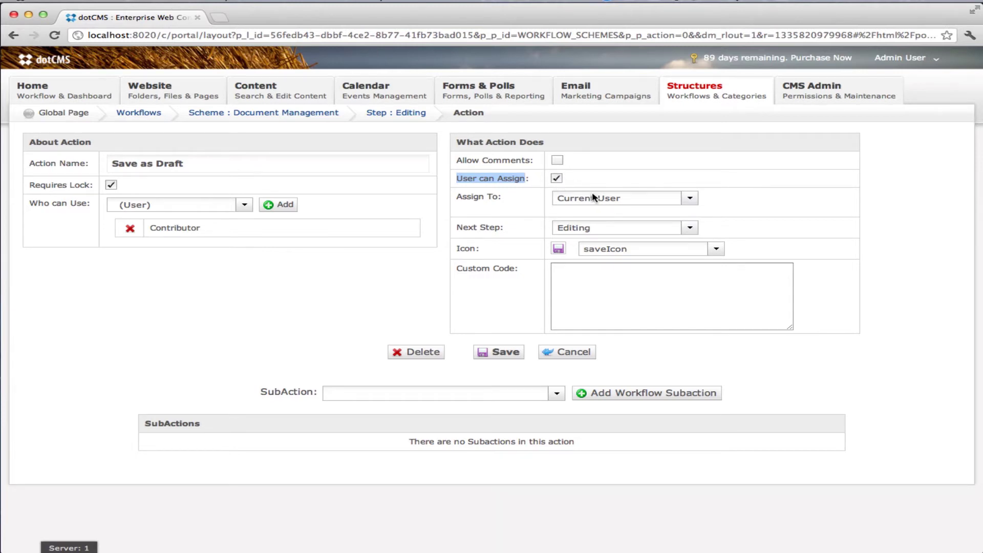
left_click(685, 203)
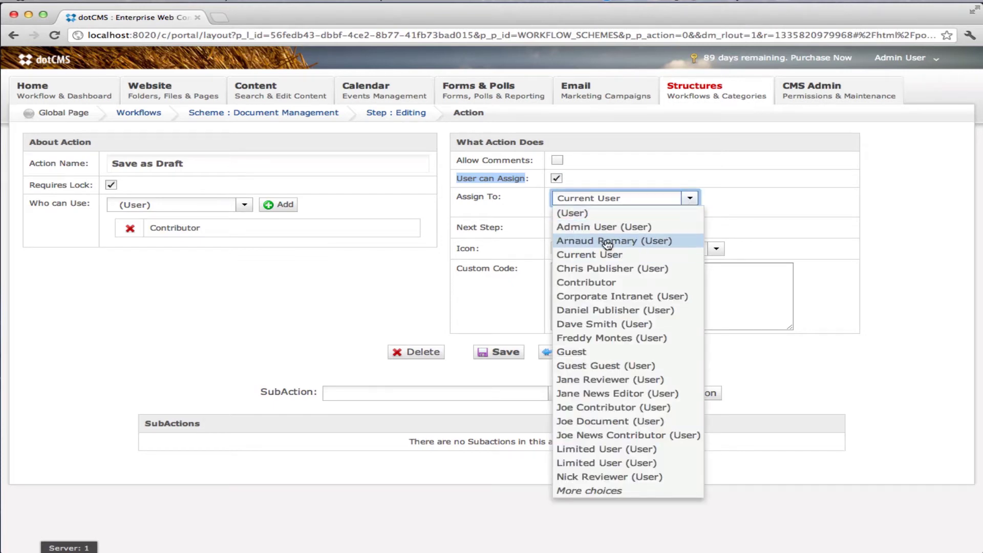
left_click(581, 353)
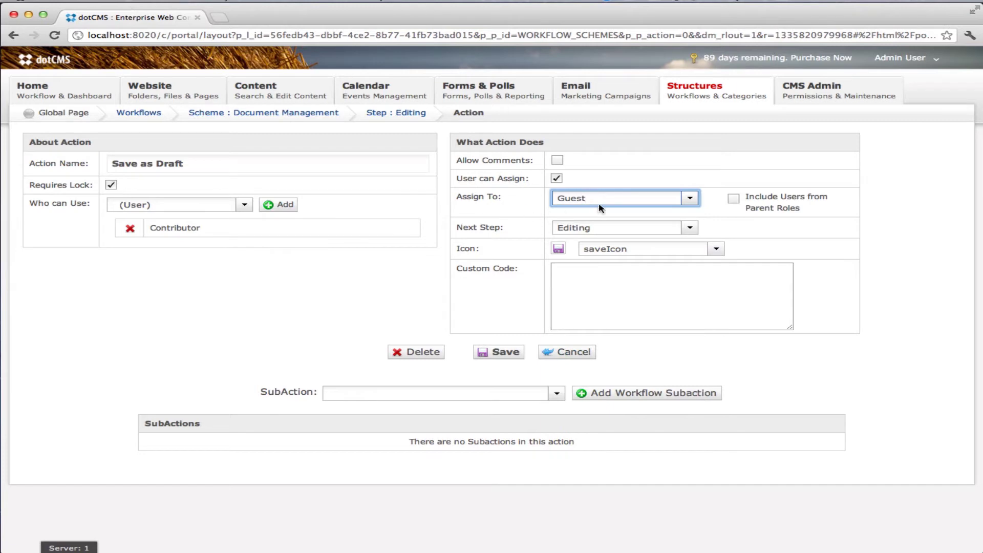
Turn off User can Assign and set the action's Assign To back to Current User.
left_click(557, 179)
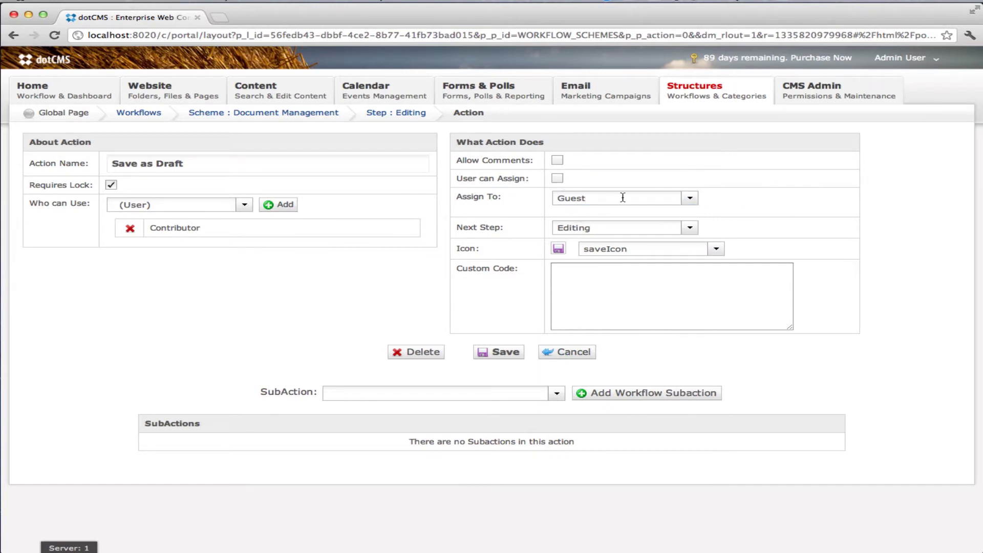
left_click(689, 200)
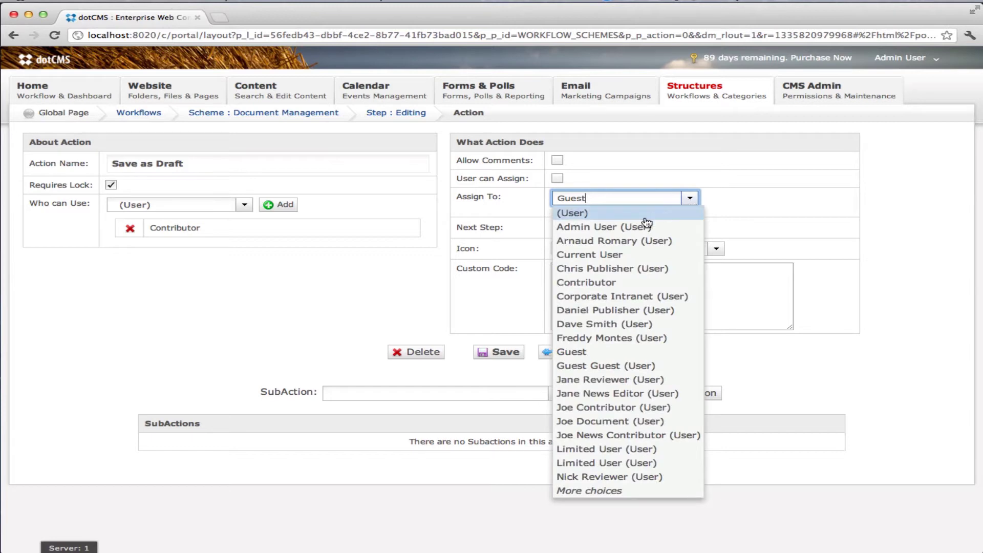
left_click(612, 256)
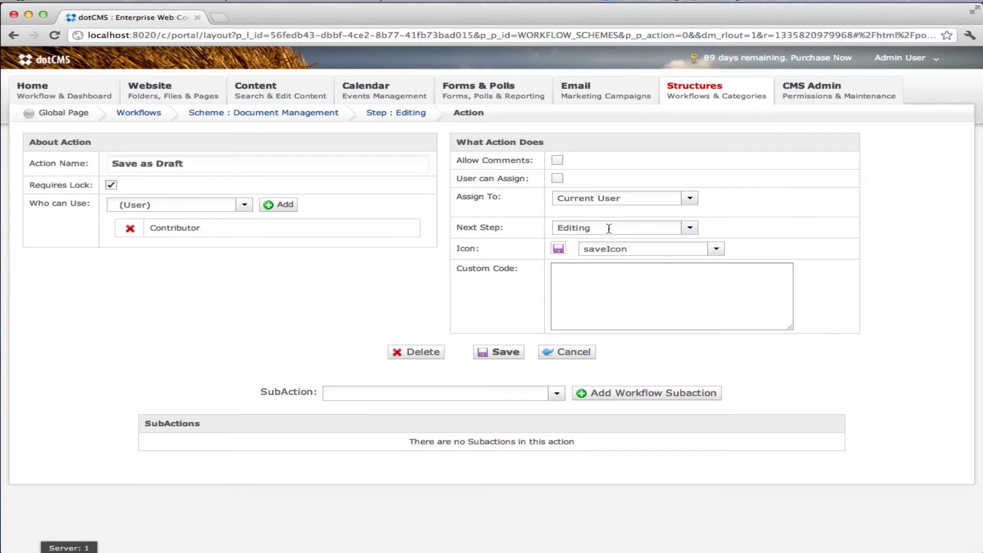
Browse the icons offered for the Save as Draft action, including the additional choices, and close the list without picking one.
left_click(715, 249)
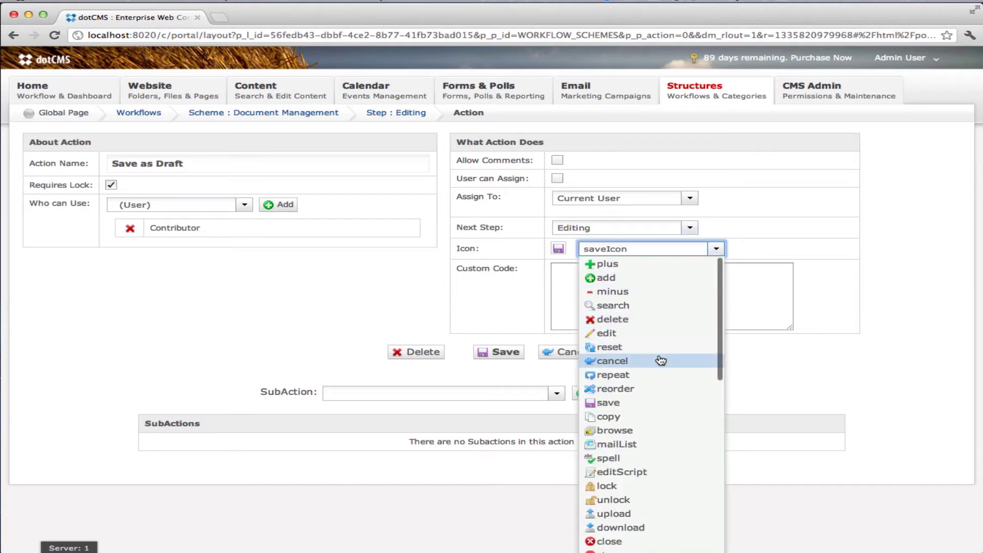
scroll(660, 360, "down", 5)
scroll(660, 361, "down", 4)
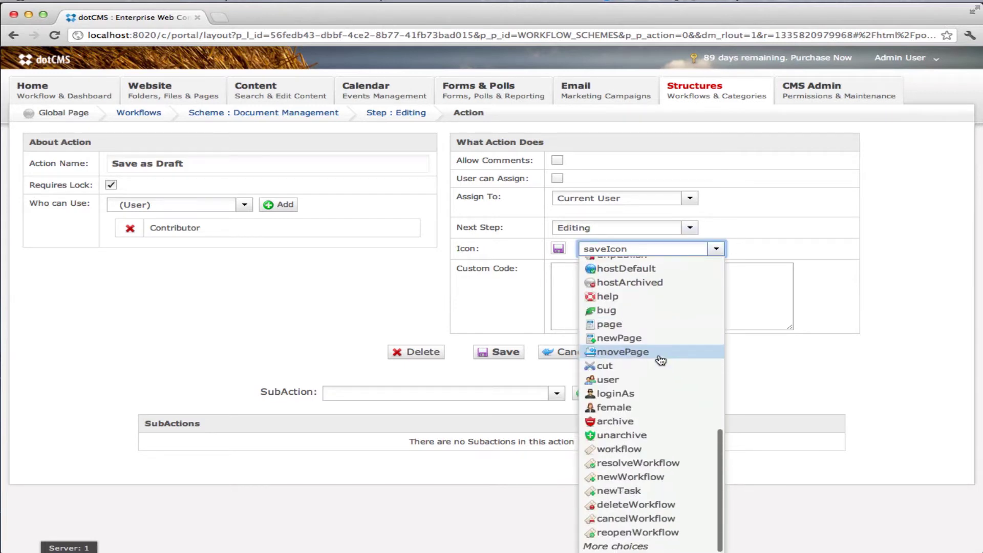
left_click(633, 547)
scroll(641, 499, "down", 5)
scroll(643, 496, "up", 5)
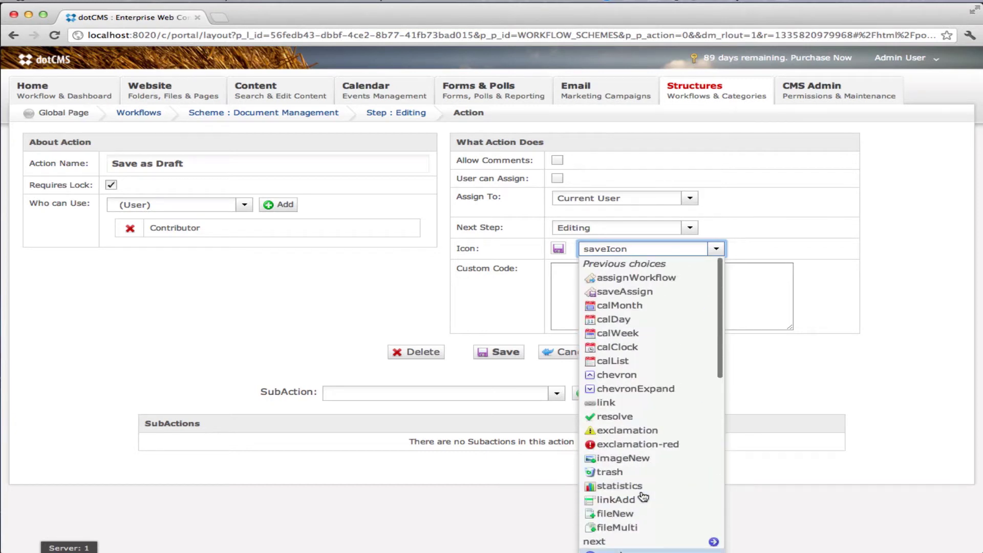
left_click(558, 269)
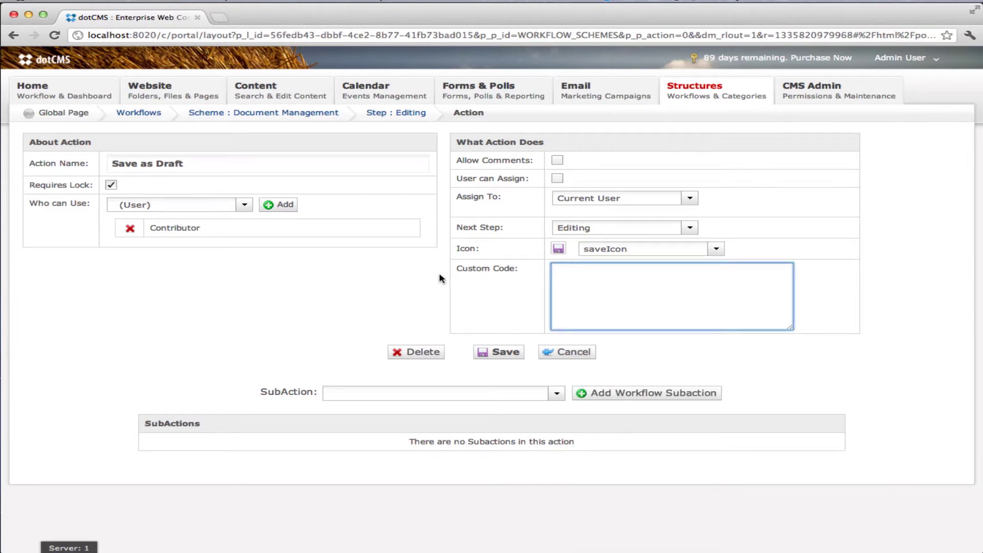
Examine the action's Custom Code field and browse the available SubActions without adding any.
left_click_drag(456, 269, 521, 268)
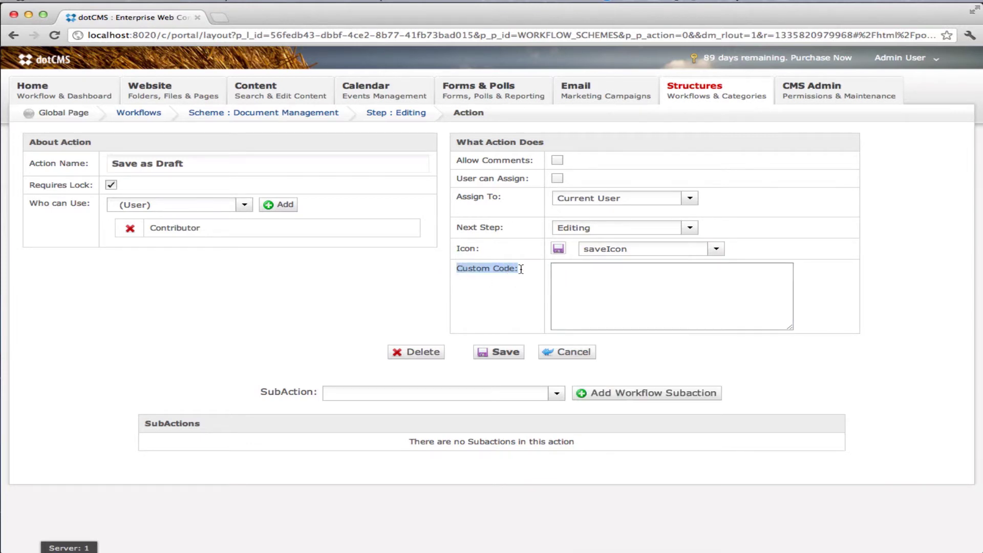
left_click(613, 288)
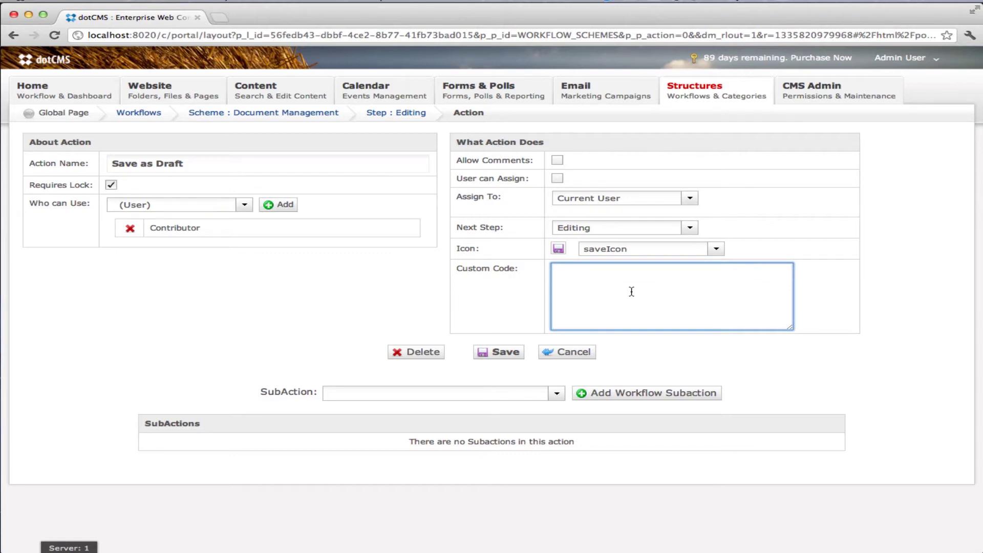
scroll(699, 366, "down", 1)
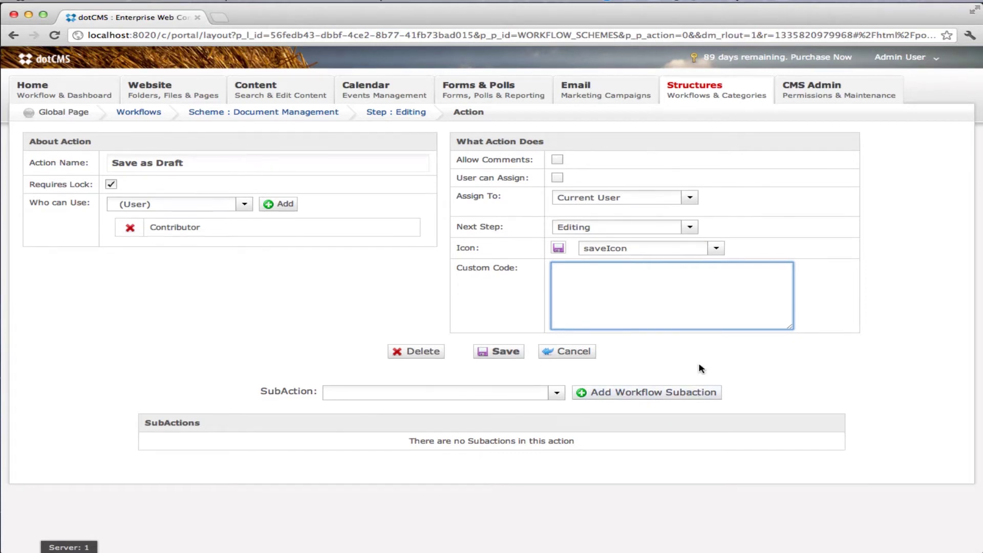
left_click(558, 394)
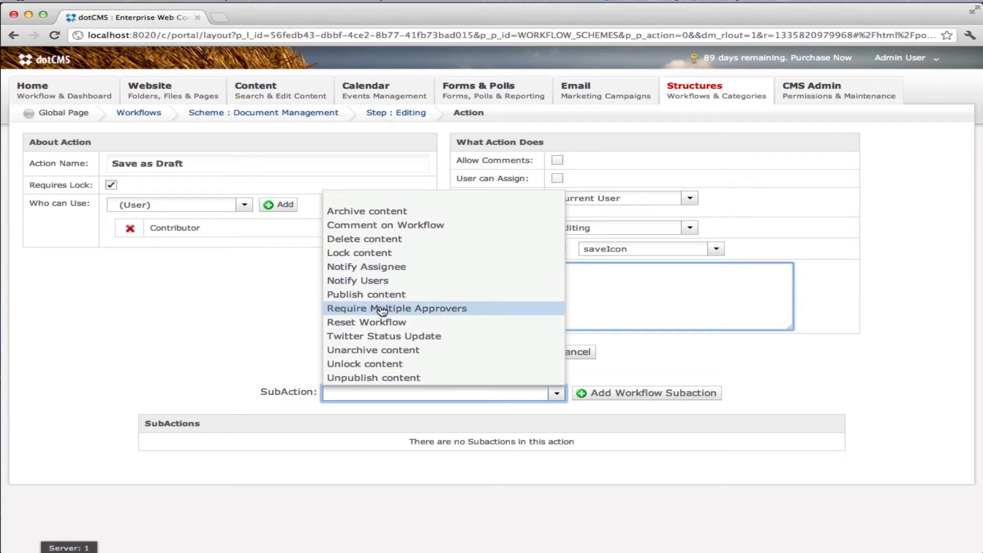
left_click(268, 306)
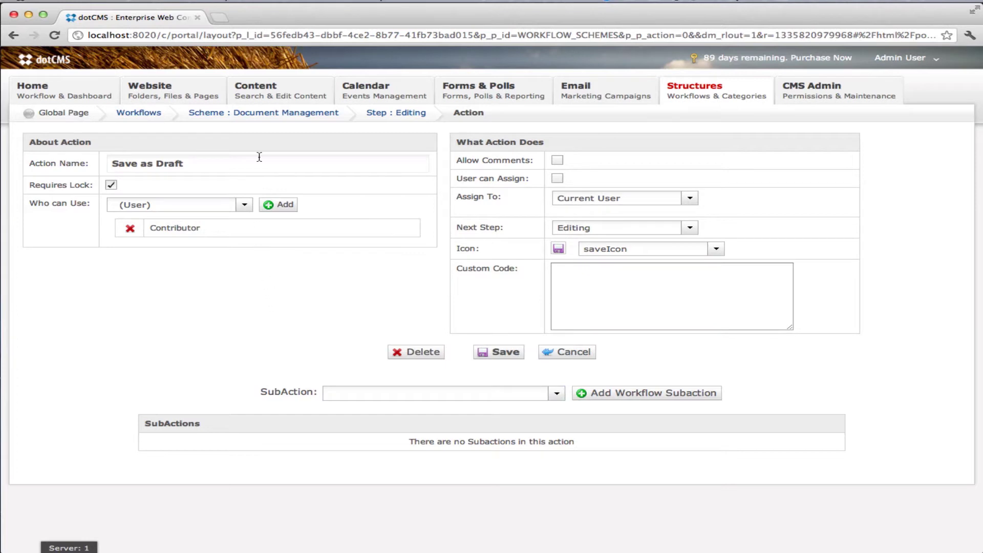
In a new browser tab, go to the structures list, filter it to File structures and open the Document structure.
left_click(265, 95, "super")
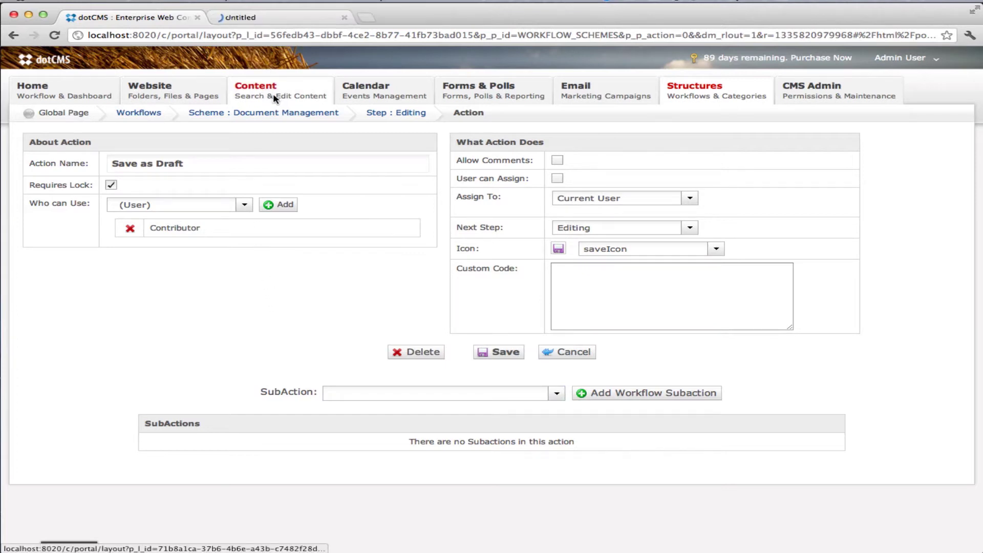
left_click(272, 20)
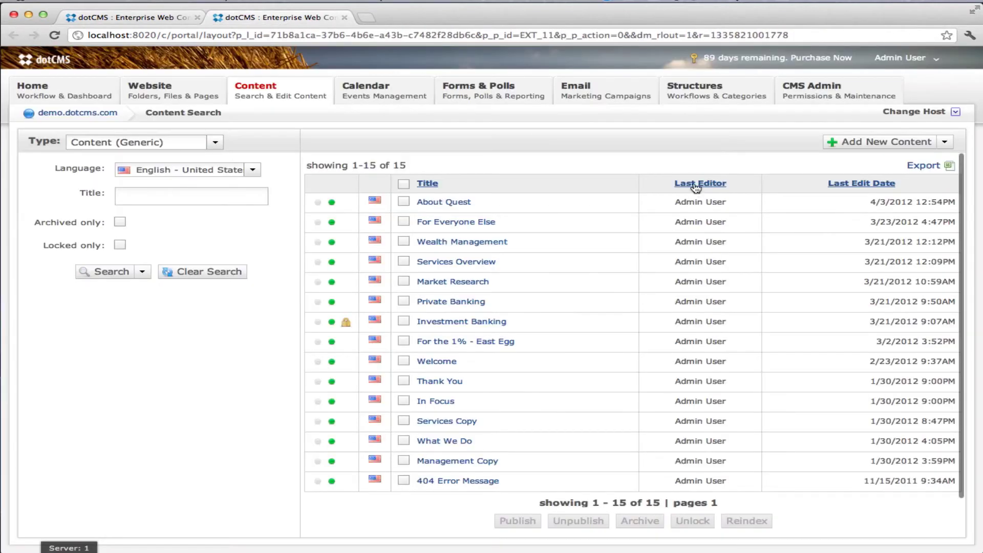
left_click(703, 114)
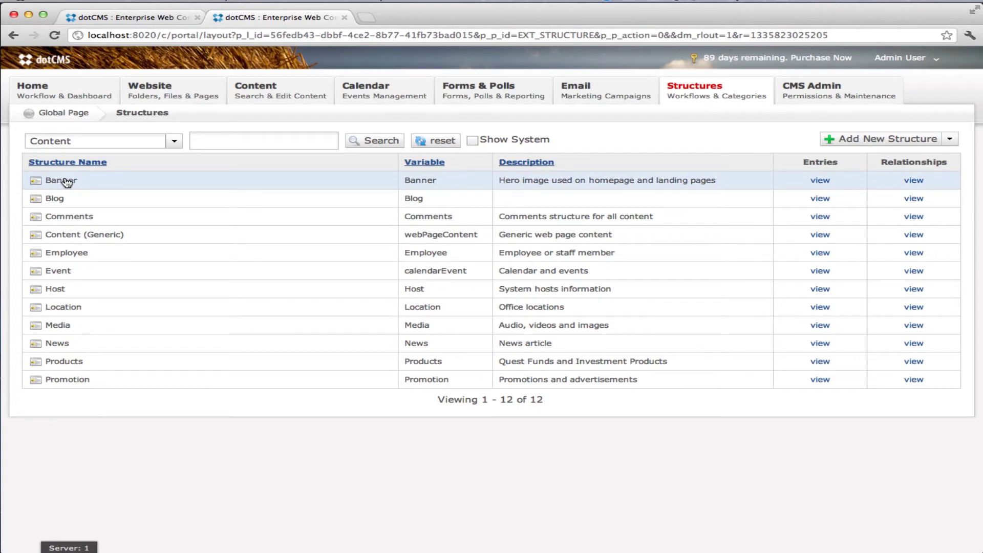
left_click(173, 142)
left_click(51, 212)
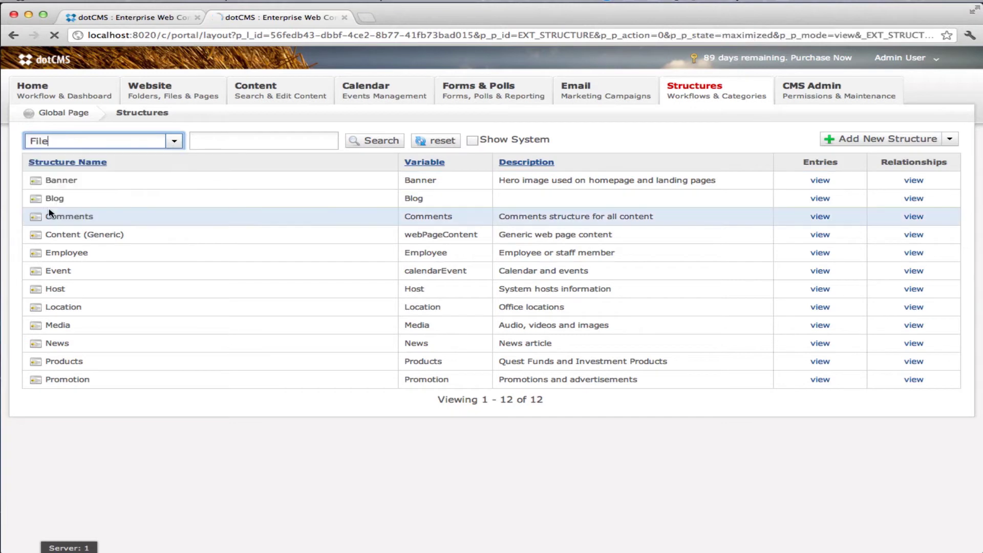
left_click(68, 181)
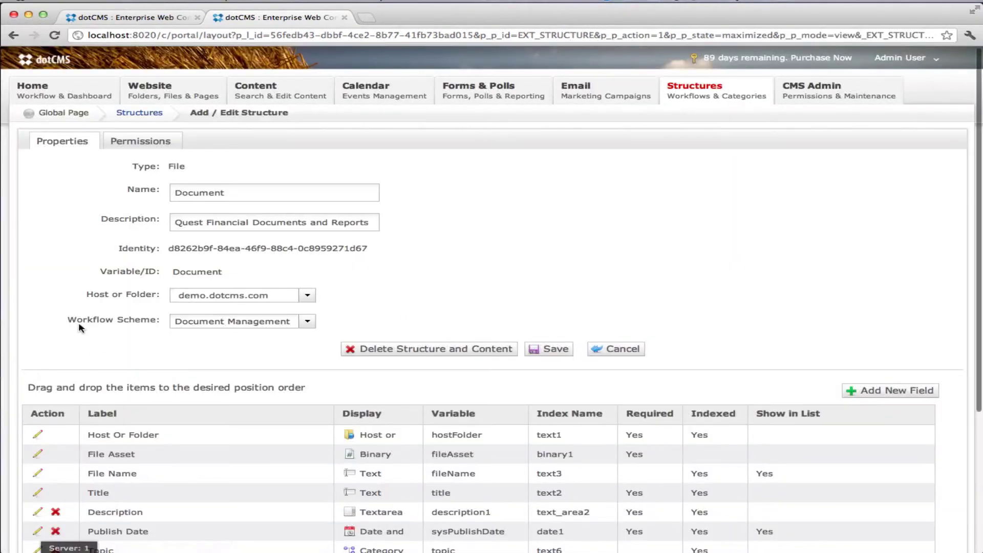
Check the Document structure's Workflow Scheme setting and the schemes it offers, leaving the selection as is.
left_click_drag(70, 319, 242, 326)
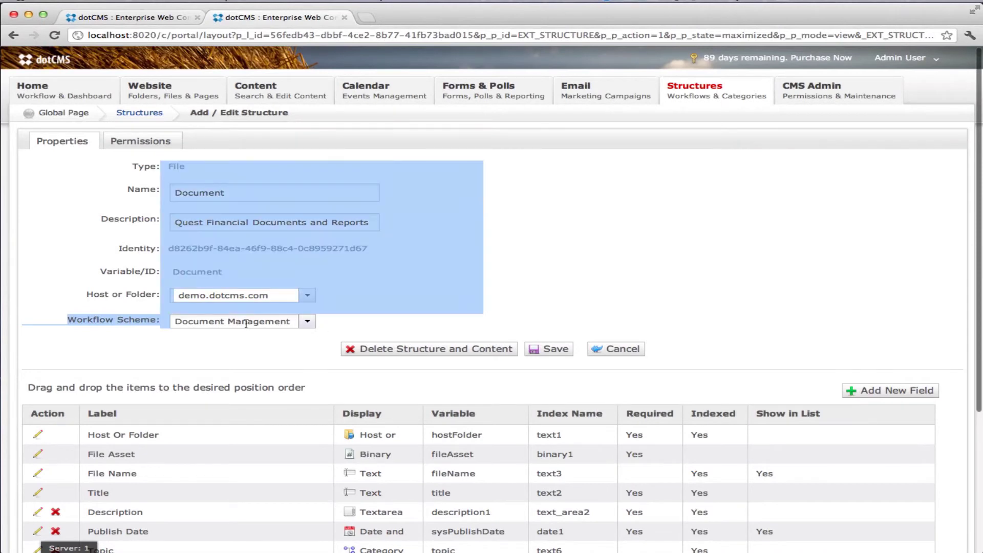
left_click(248, 348)
left_click(307, 321)
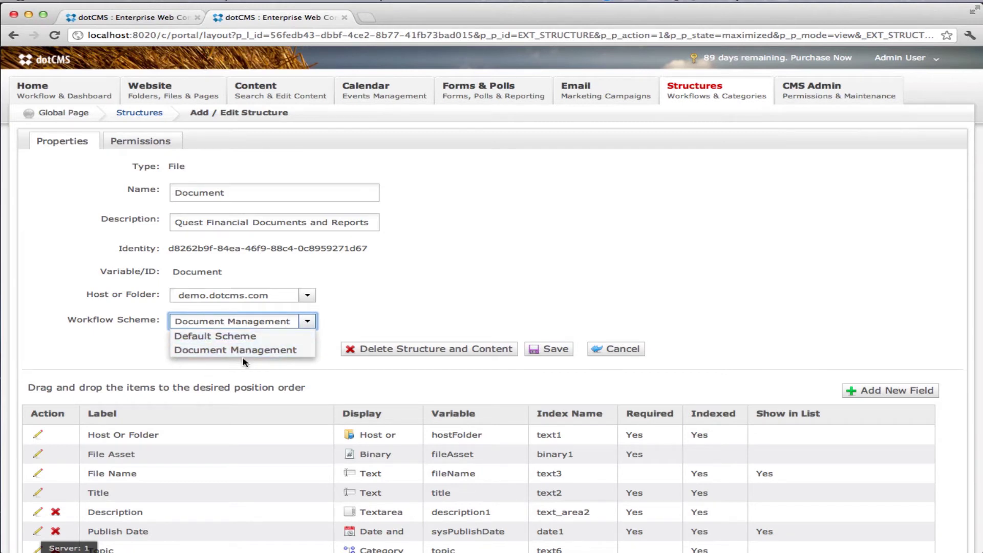
left_click(387, 328)
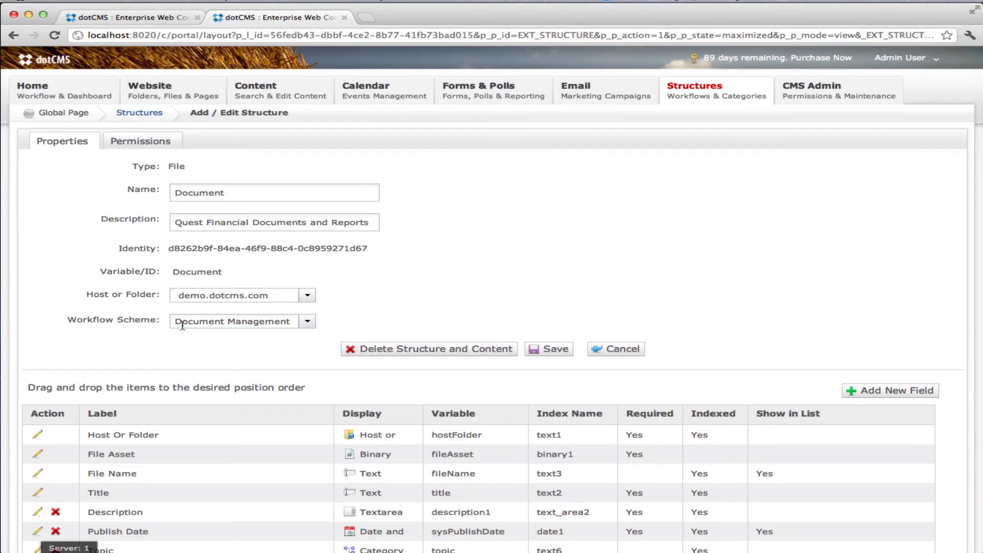
Start a new Document content item and attach ContentEditingUIImprovements1 from the Documentation Images folder as its file asset.
left_click(268, 97)
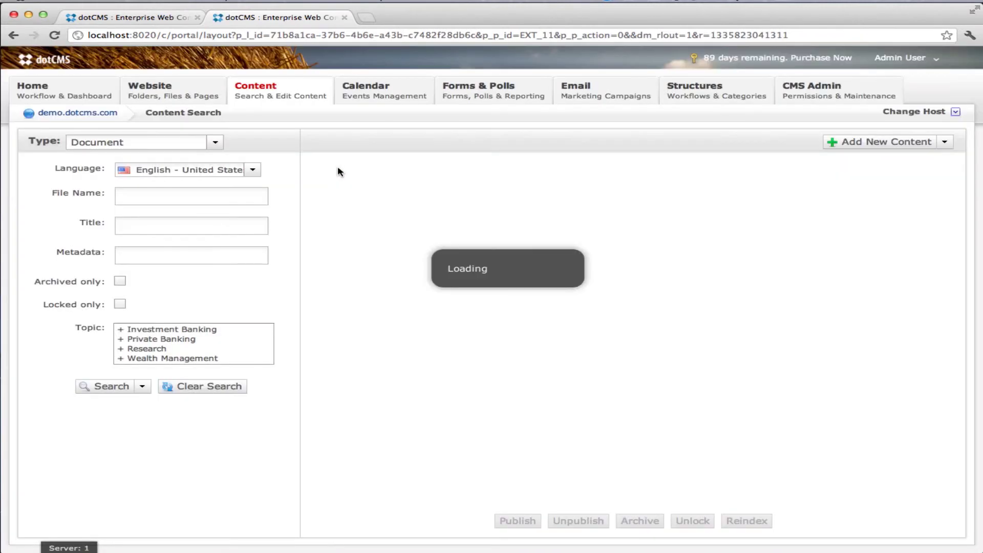
left_click(880, 144)
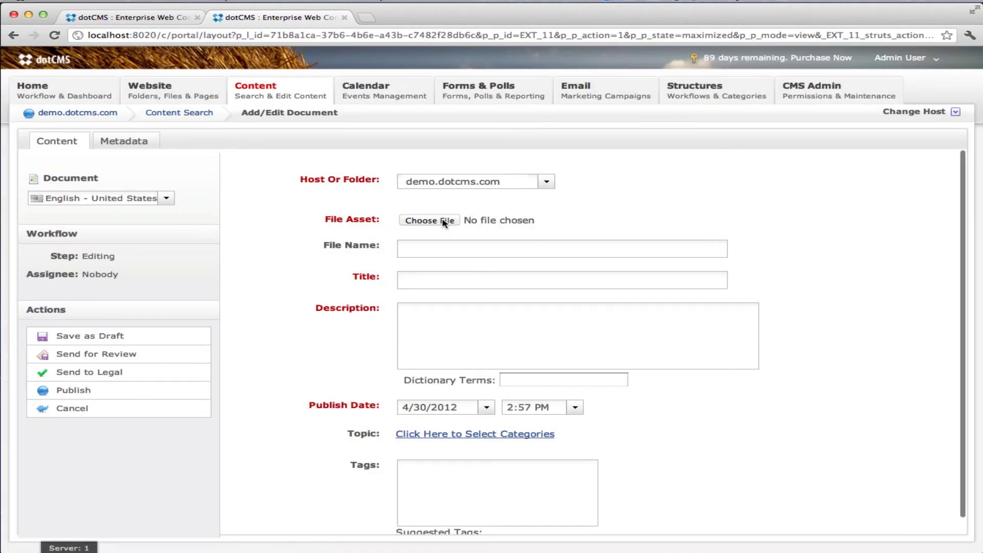
left_click(443, 221)
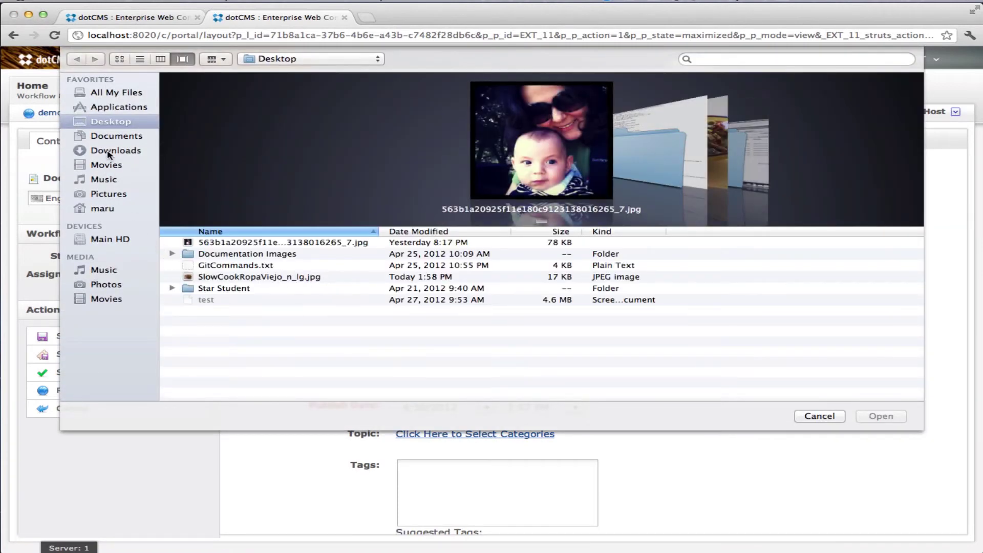
left_click(172, 253)
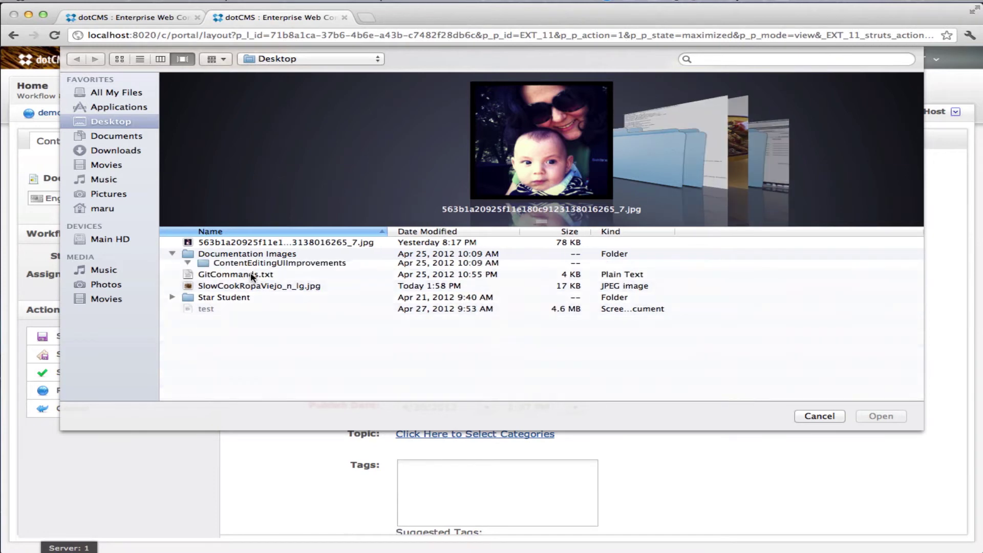
left_click(187, 264)
left_click(270, 279)
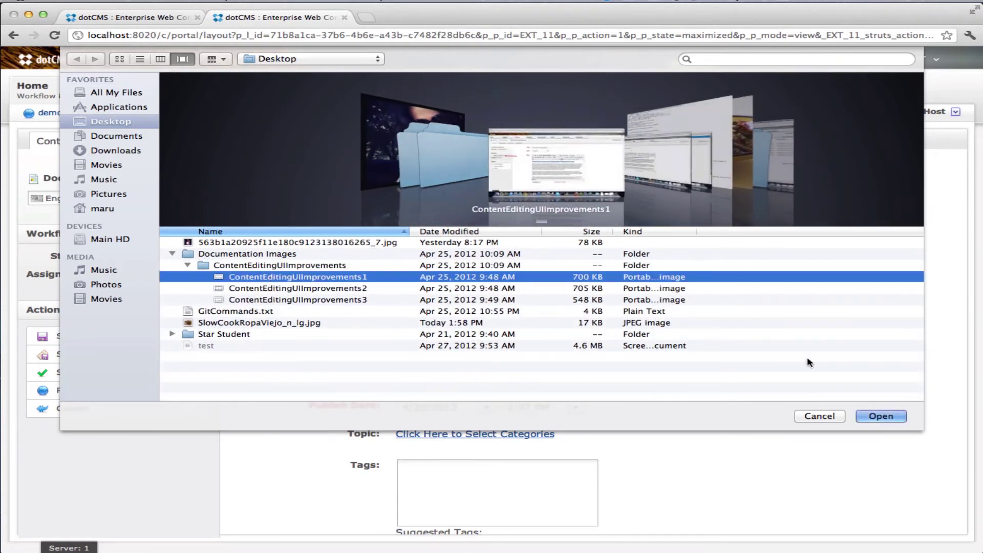
left_click(881, 417)
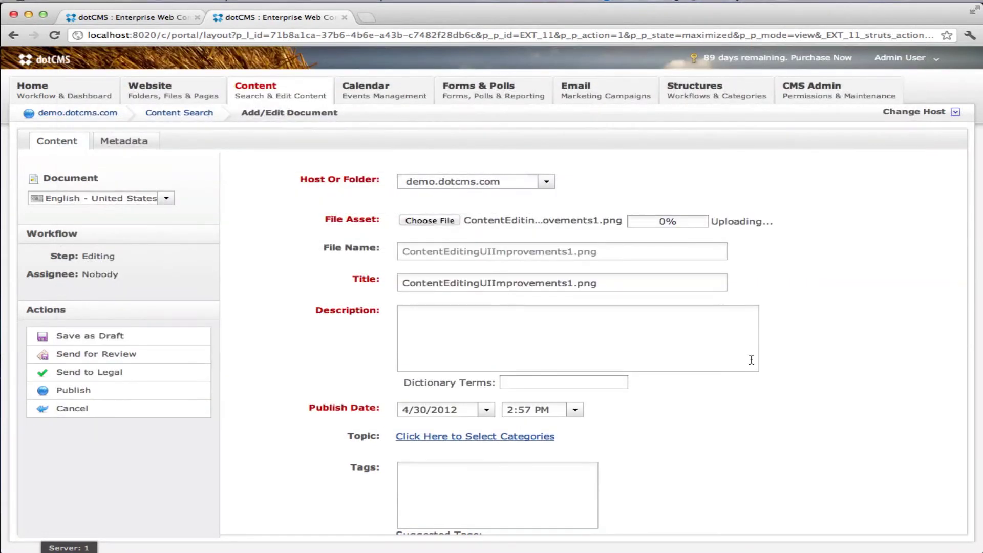
Enter TEST as the new document's description and add the tag test.
scroll(808, 348, "down", 1)
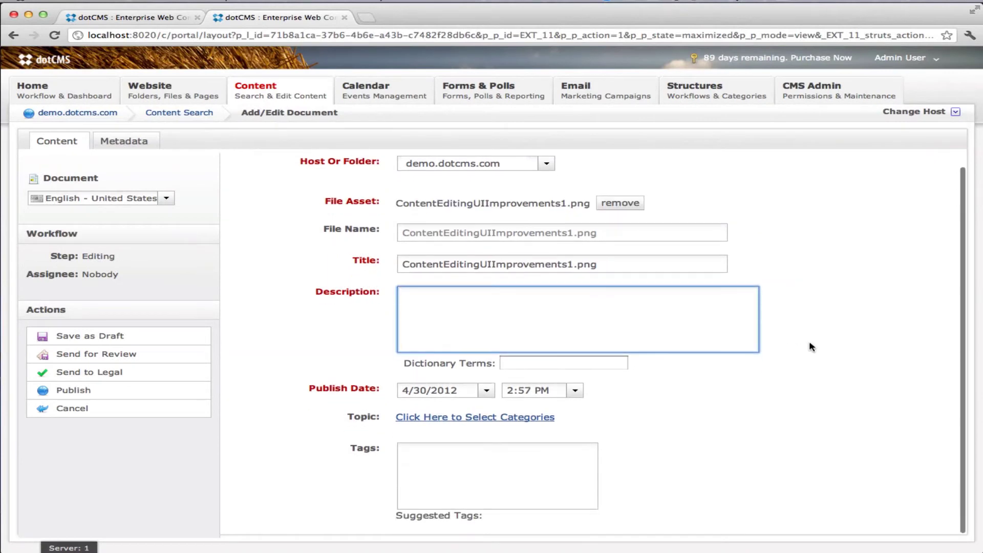
type("TEST")
key("Tab")
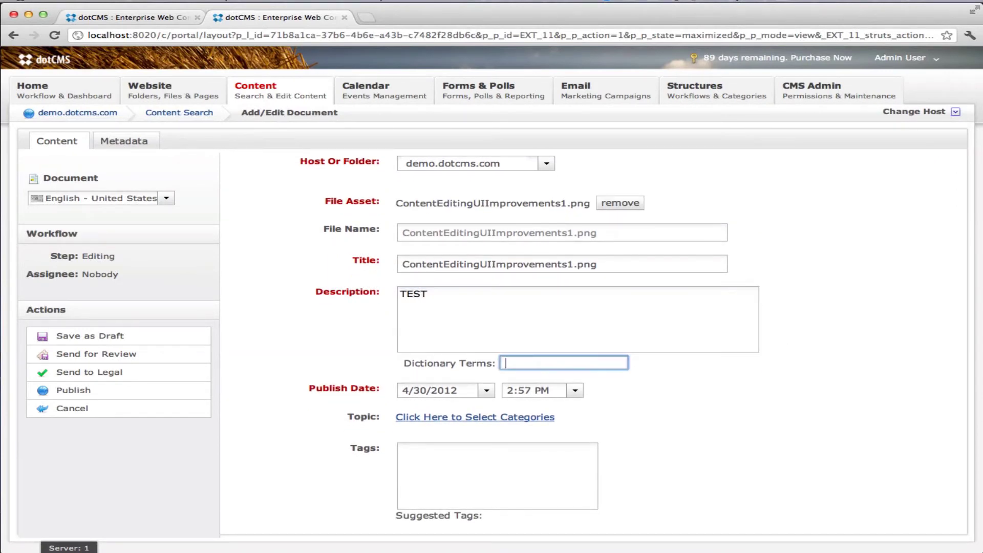
left_click(476, 459)
type("test")
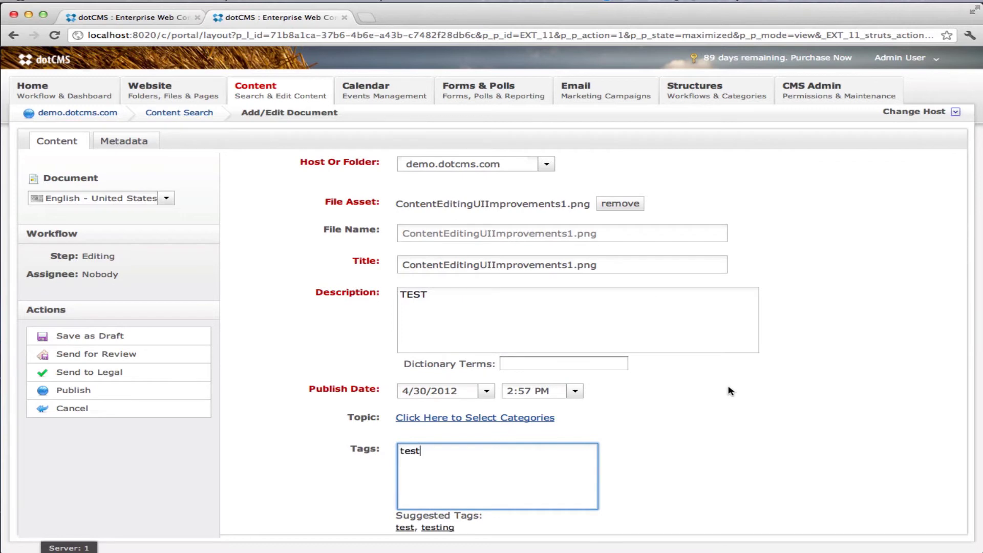
Review the new document's workflow actions and return to the steps overview of the Document Management scheme in the first browser tab.
scroll(731, 391, "down", 1)
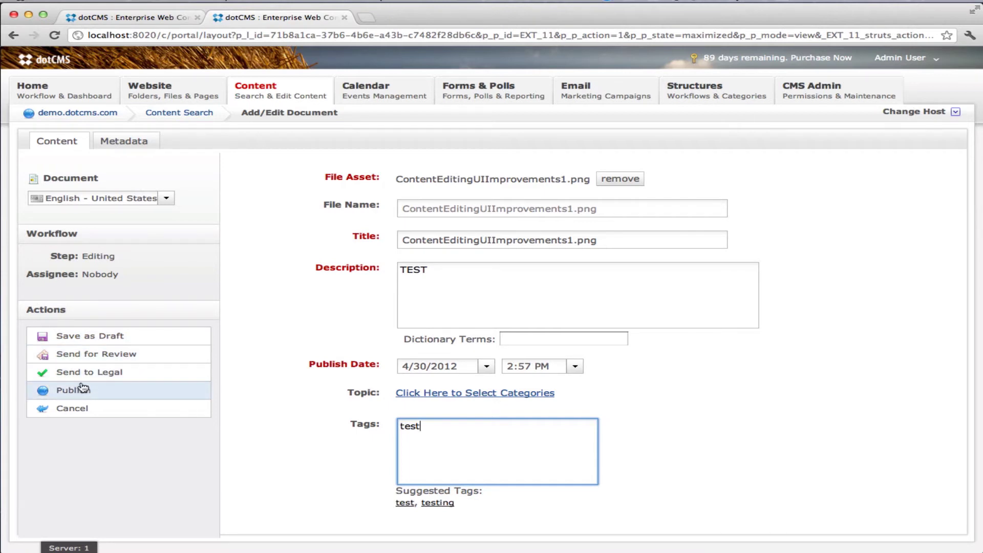
left_click(107, 16)
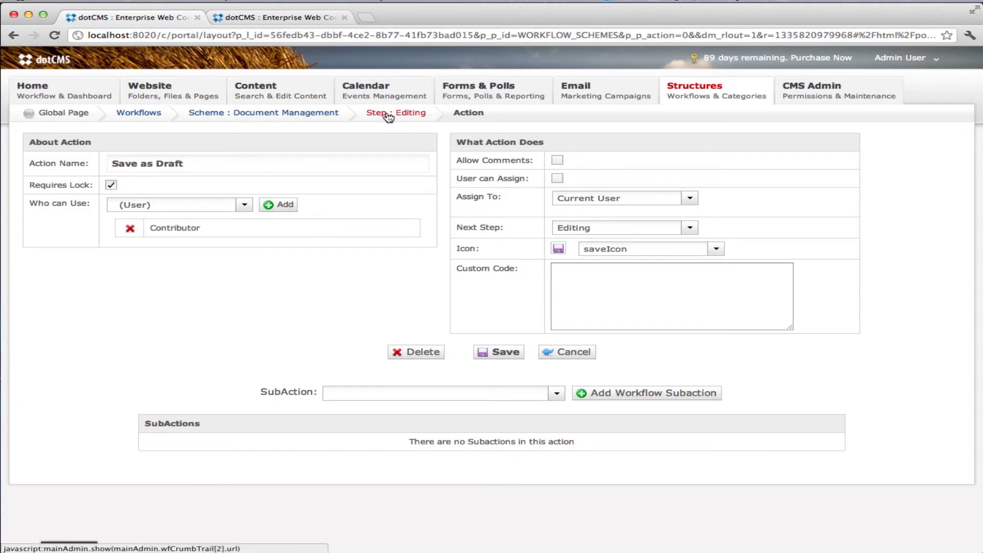
left_click(405, 113)
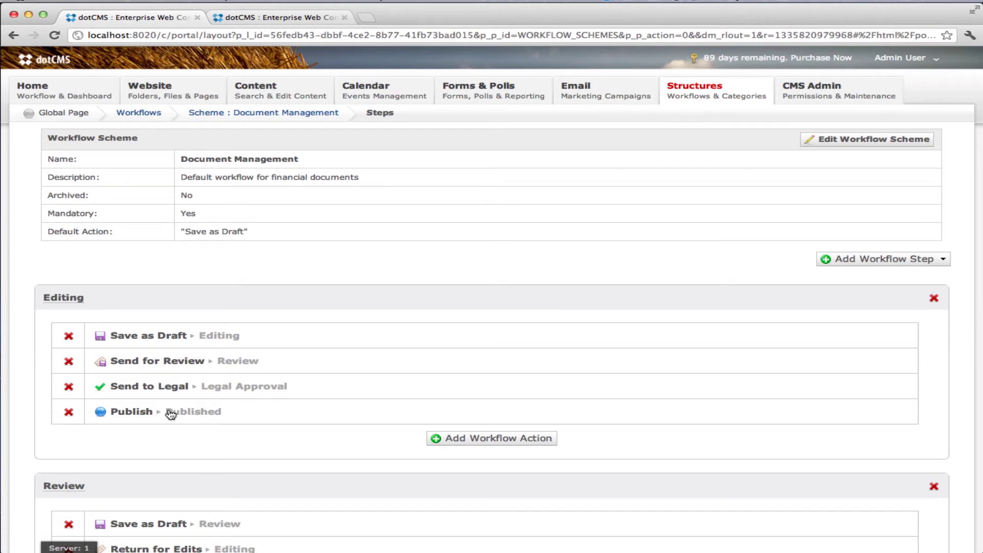
Return to the new document in the second browser tab, check its workflow step, and save it as a draft.
left_click(307, 19)
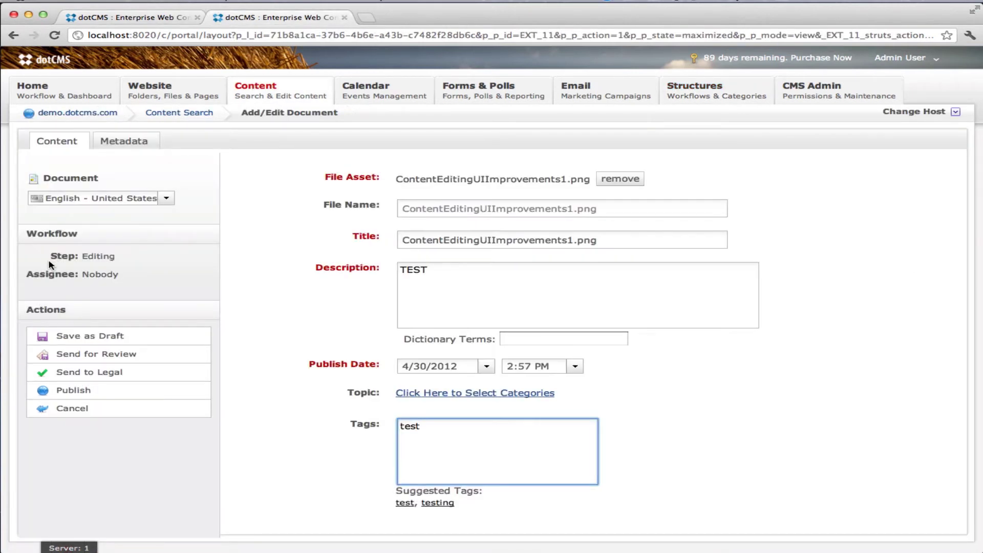
left_click_drag(51, 265, 115, 256)
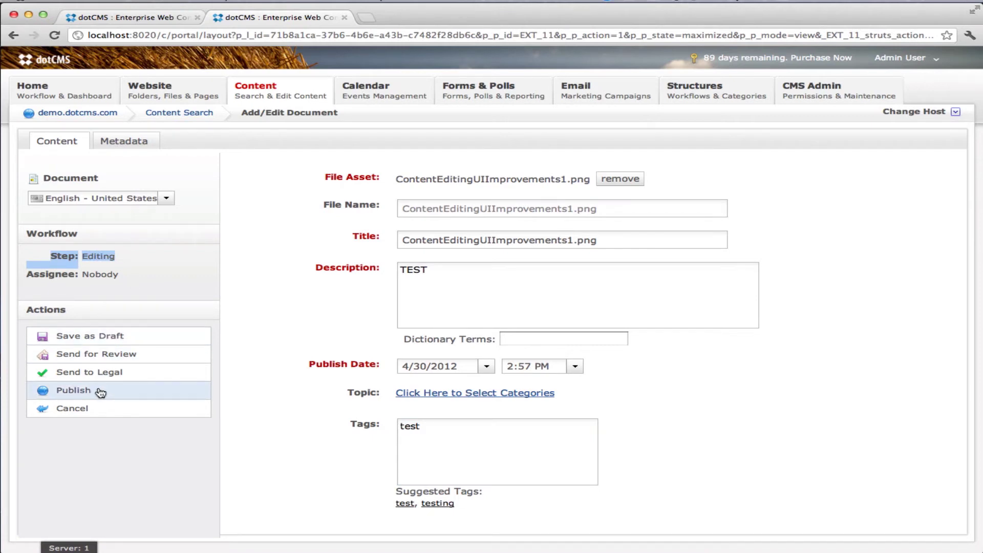
left_click(106, 338)
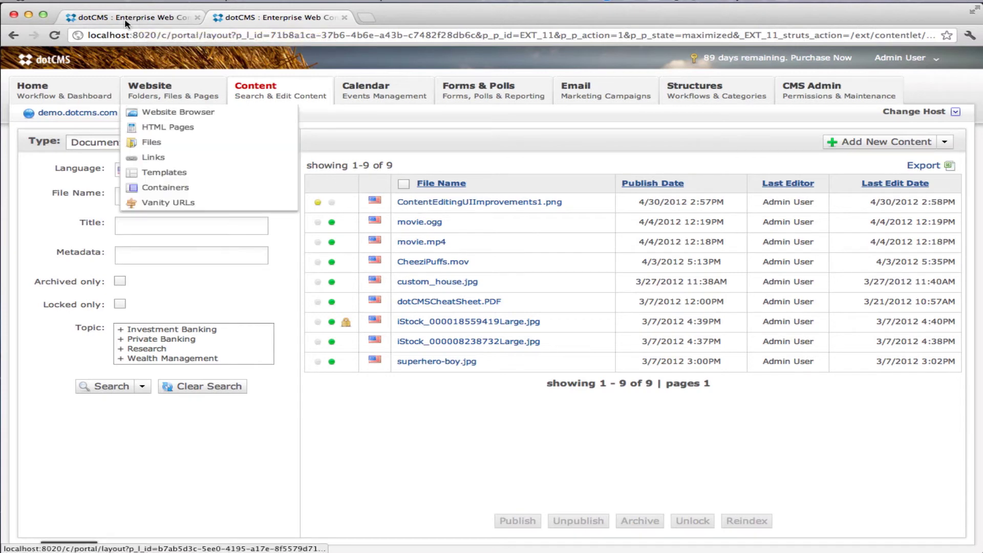
Reopen the ContentEditingUIImprovements1.png document to check its workflow step, and examine the Assign To setting of the Editing step's Send for Review action.
left_click(486, 205)
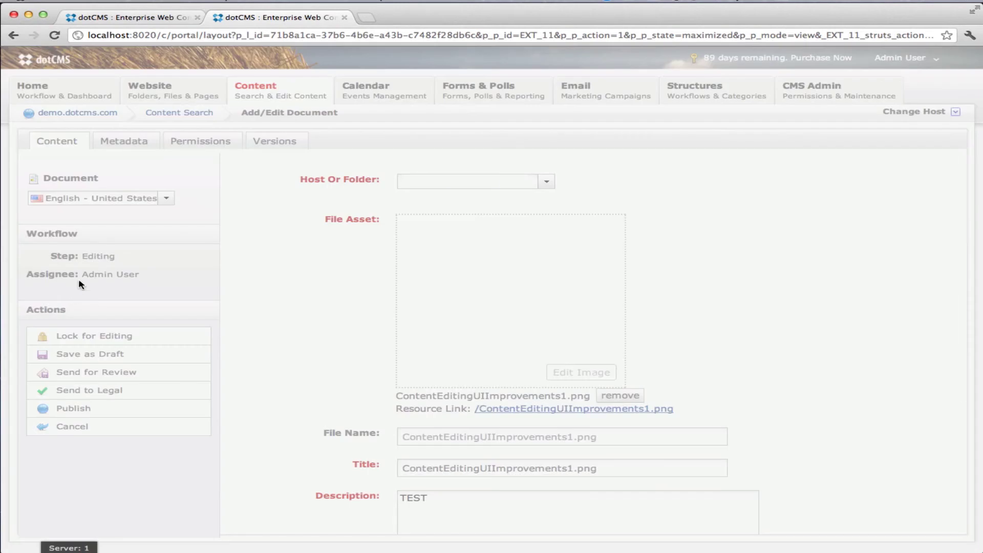
left_click_drag(48, 256, 125, 256)
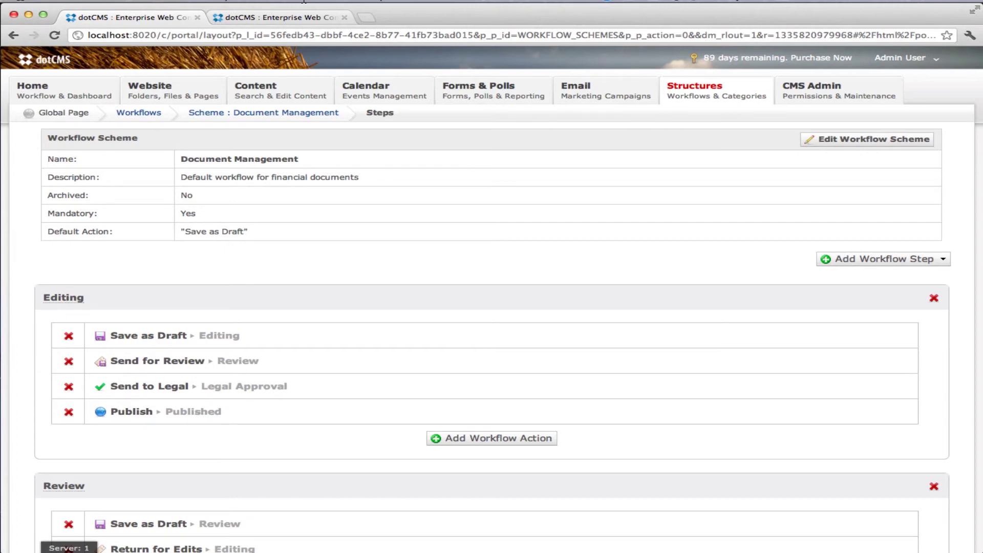
left_click(280, 18)
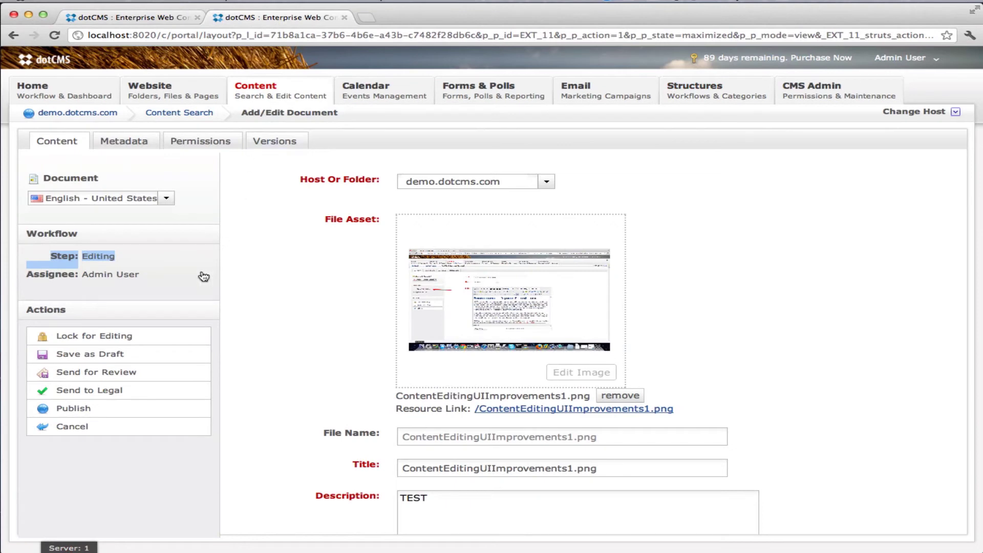
left_click(133, 18)
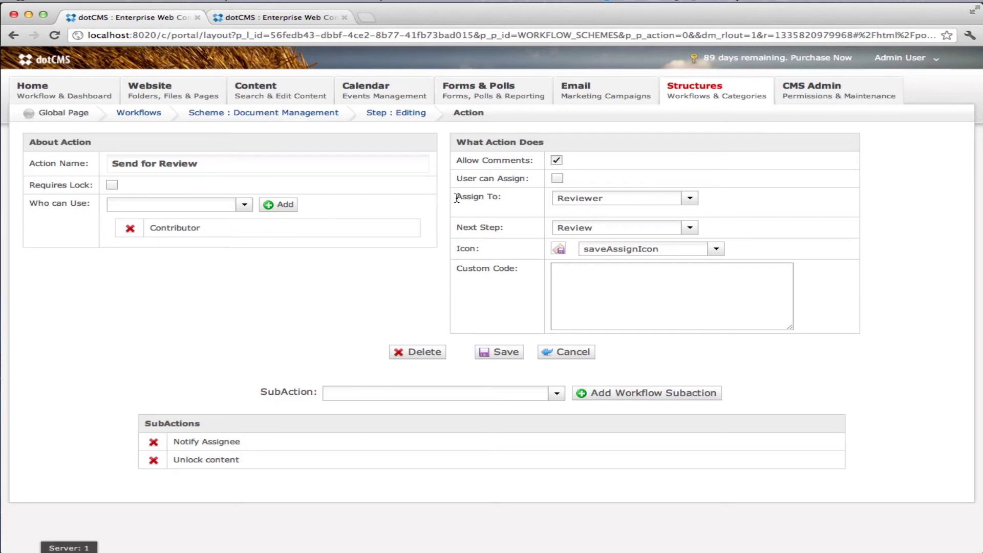
left_click_drag(454, 197, 508, 198)
Lock the ContentEditingUIImprovements1.png document for editing and change its description to TEST 231231.
left_click(286, 18)
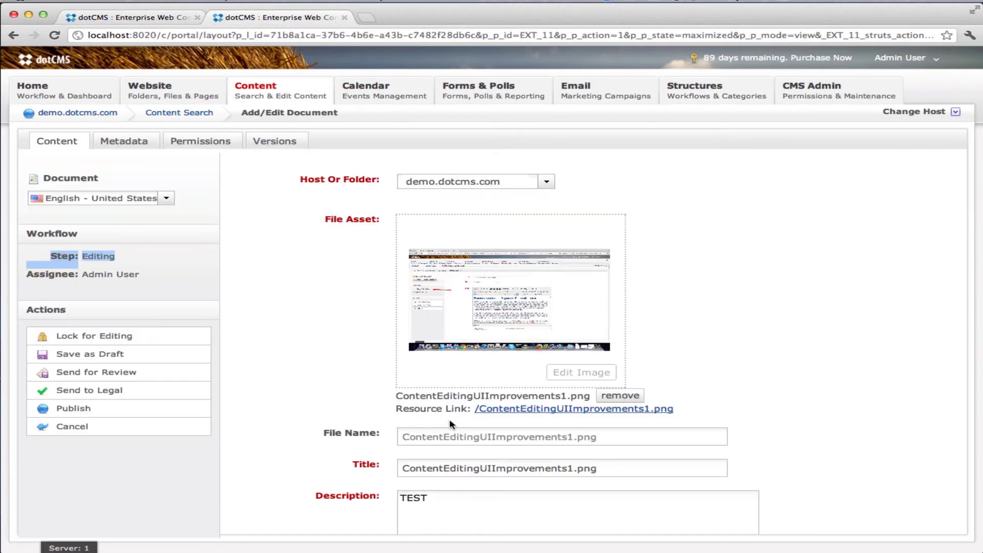
left_click(136, 339)
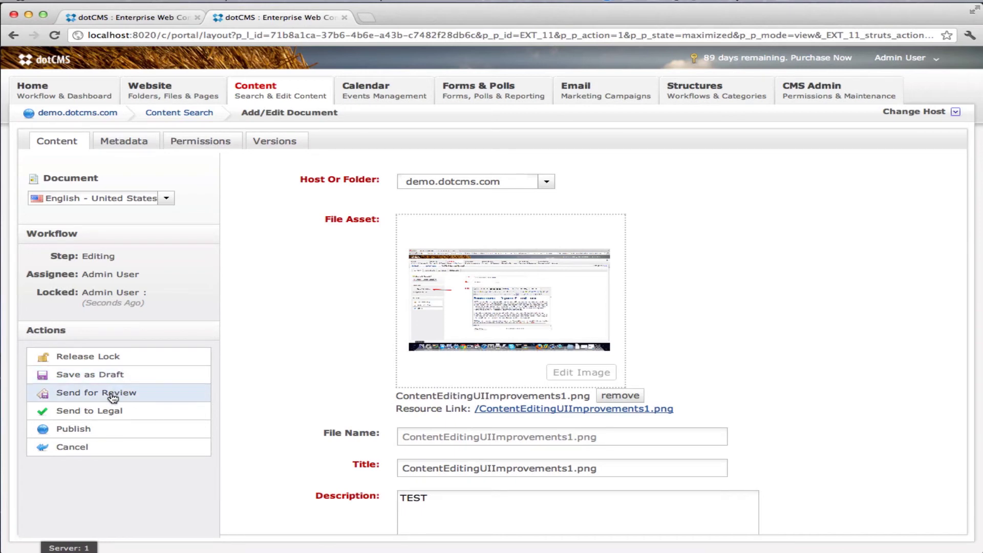
left_click(604, 501)
type("2")
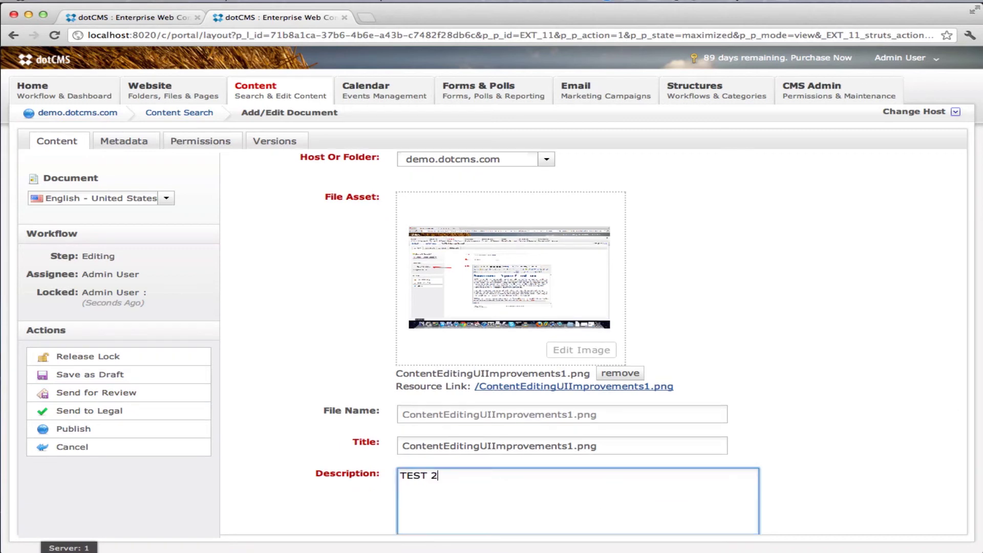
type("31231")
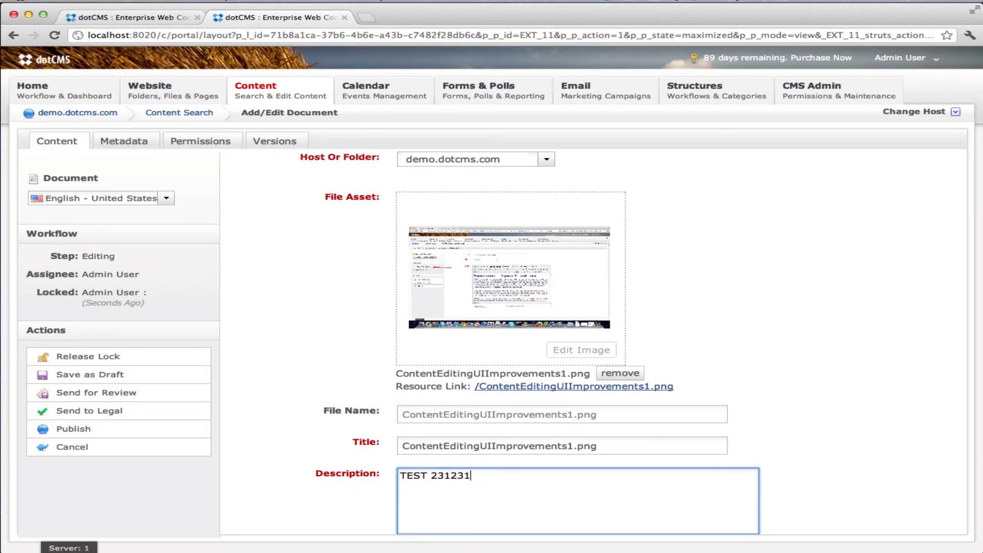
Send the document for review with the comment "My comments here", checking the assignee before saving.
left_click(131, 398)
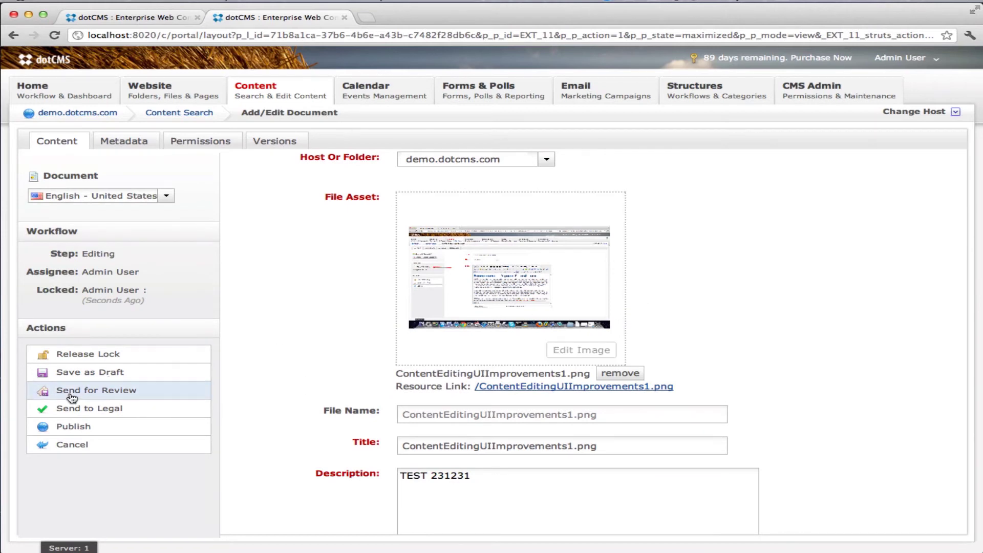
left_click(96, 392)
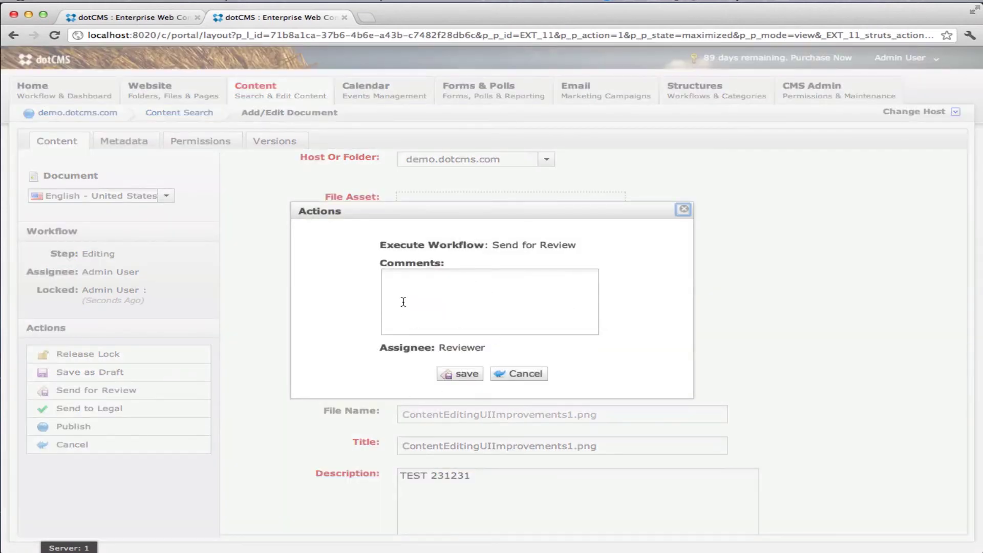
left_click(472, 310)
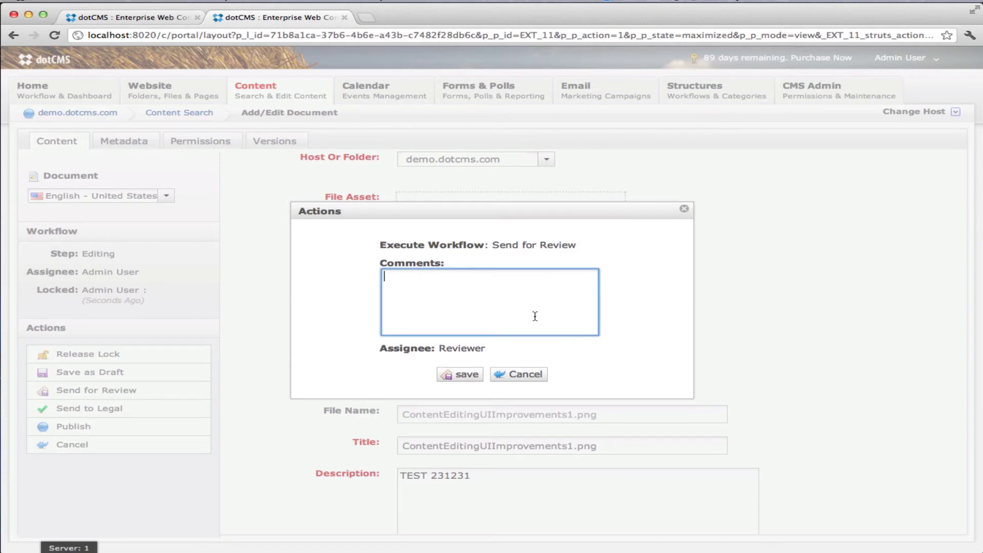
type("My comments here")
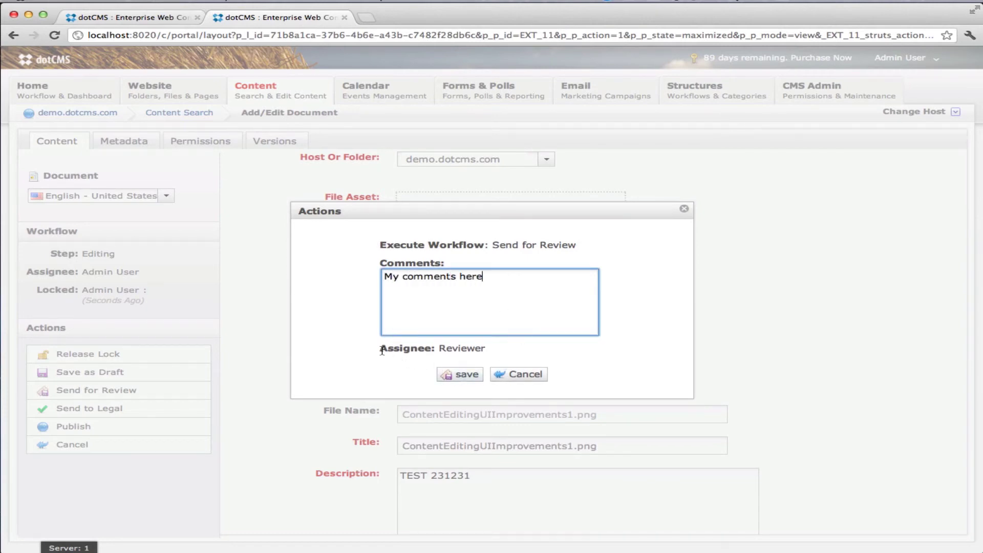
left_click_drag(380, 349, 503, 344)
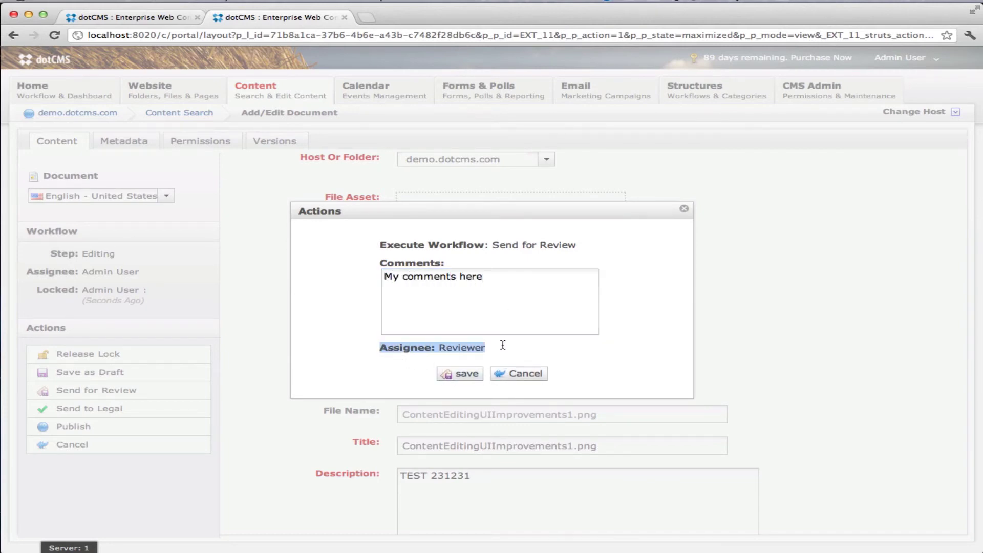
left_click(455, 376)
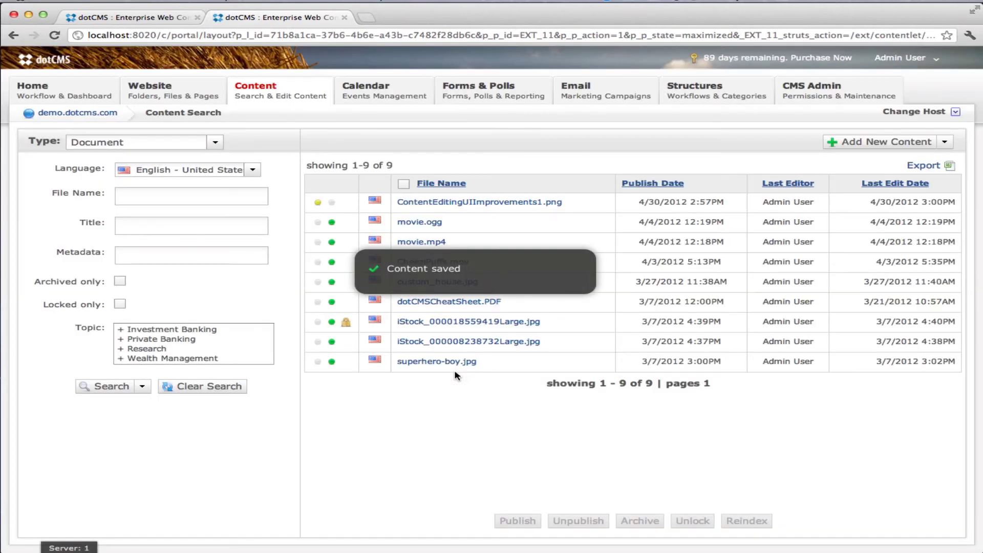
Reopen the ContentEditingUIImprovements1.png document and check its current workflow step and assignee.
left_click(439, 205)
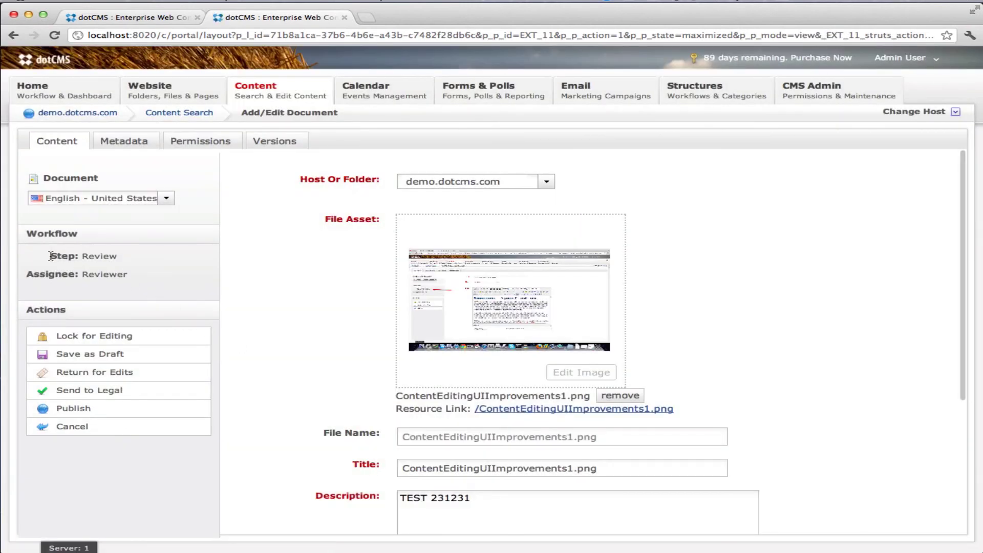
left_click_drag(51, 263, 113, 254)
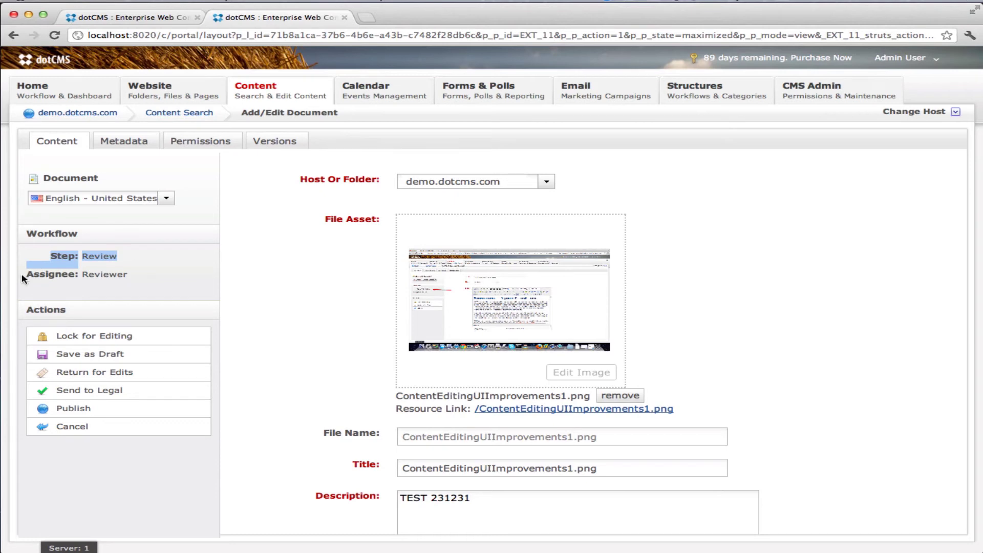
left_click_drag(23, 279, 136, 275)
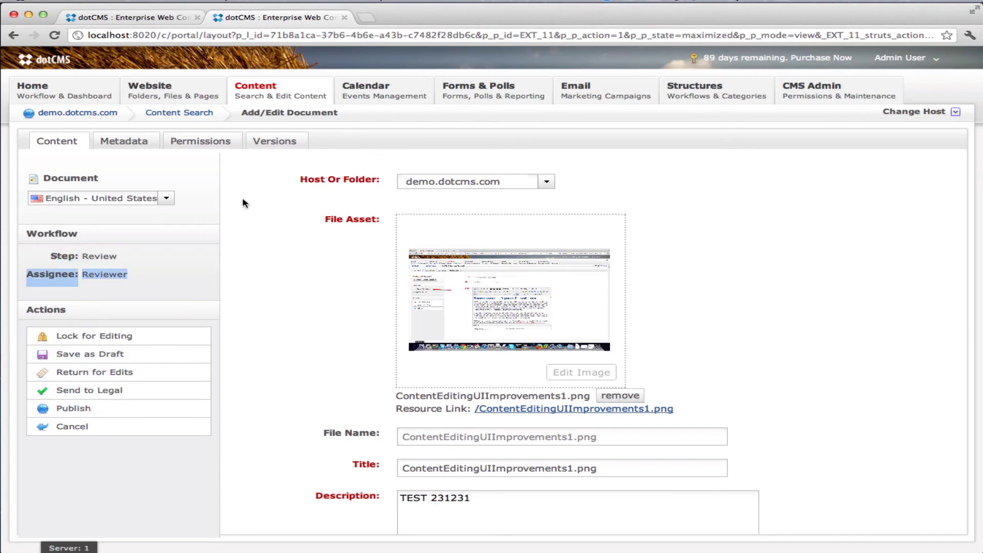
Open Workflow Tasks in a new browser tab and filter the open tasks to those assigned to Reviewer.
mouse_move(81, 97)
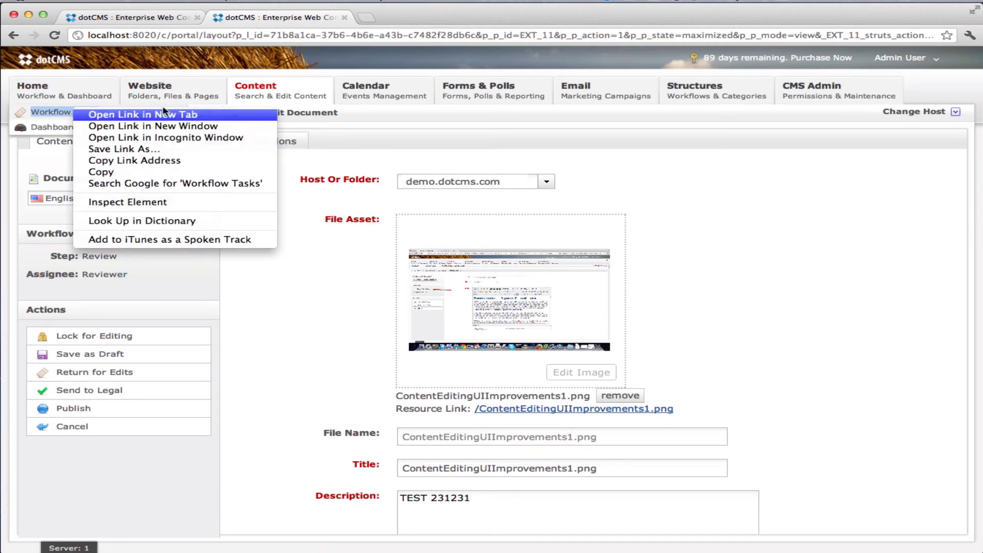
left_click(101, 114)
left_click(425, 17)
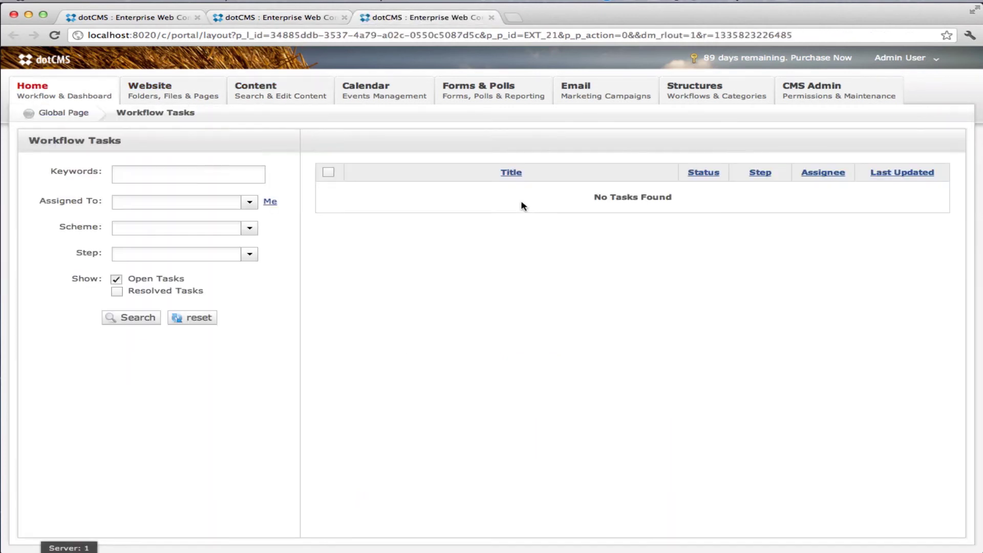
left_click(114, 318)
left_click(249, 203)
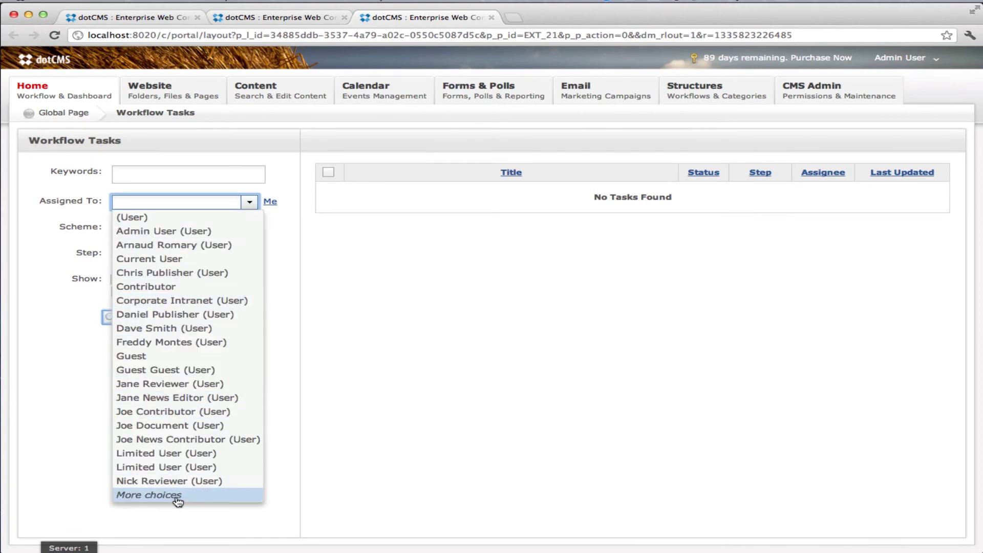
left_click(178, 494)
left_click(164, 426)
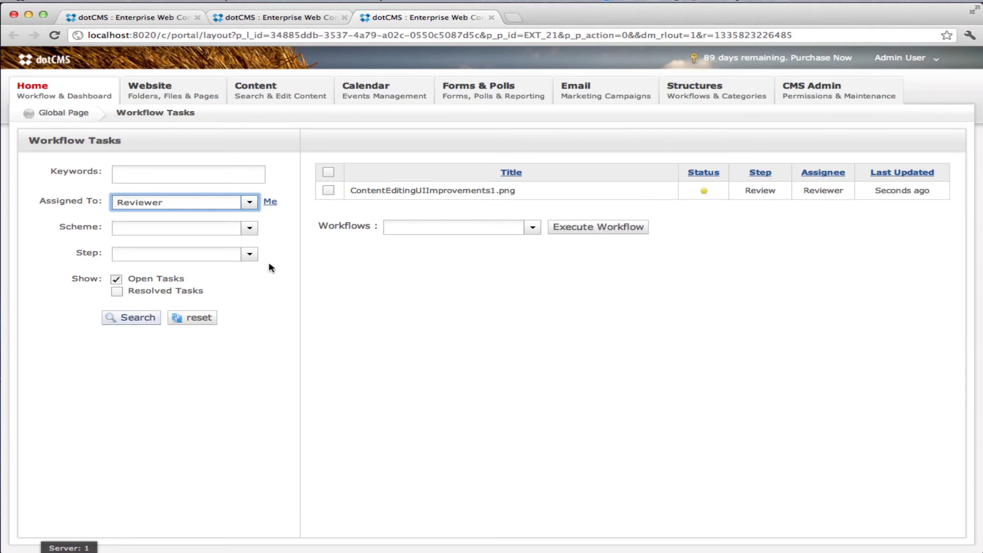
Open the ContentEditingUIImprovements1.png task and examine its content preview, metadata and workflow step.
left_click(446, 193)
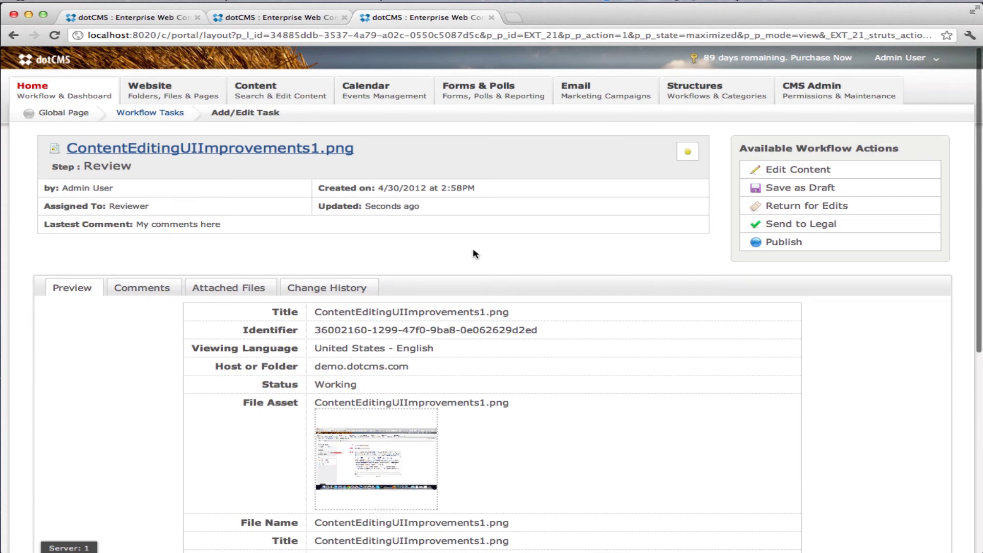
scroll(474, 254, "down", 5)
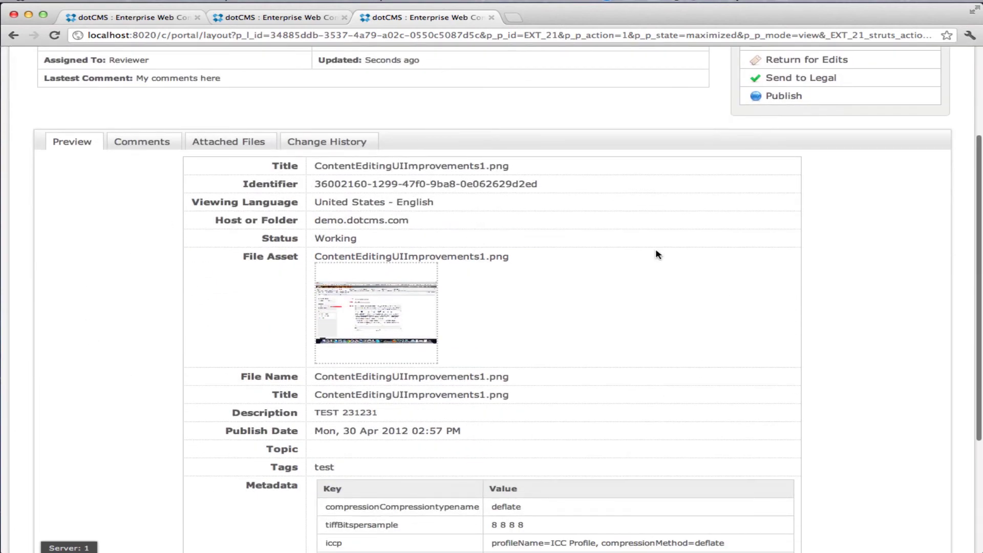
scroll(730, 400, "down", 6)
scroll(730, 403, "up", 10)
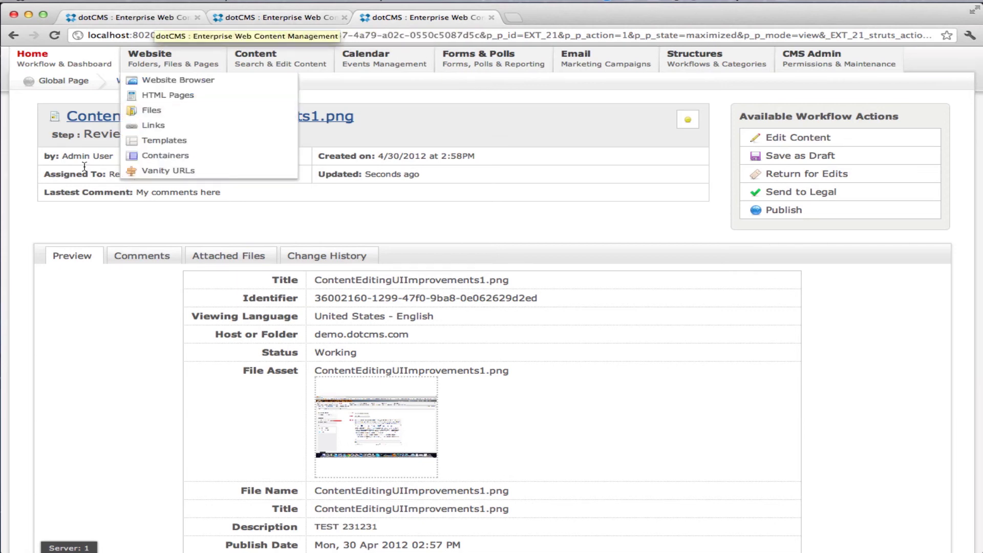
left_click_drag(82, 134, 141, 134)
Return to the Document Management scheme's steps in the first browser tab and review the actions of the Review and Legal Approval steps.
left_click(135, 17)
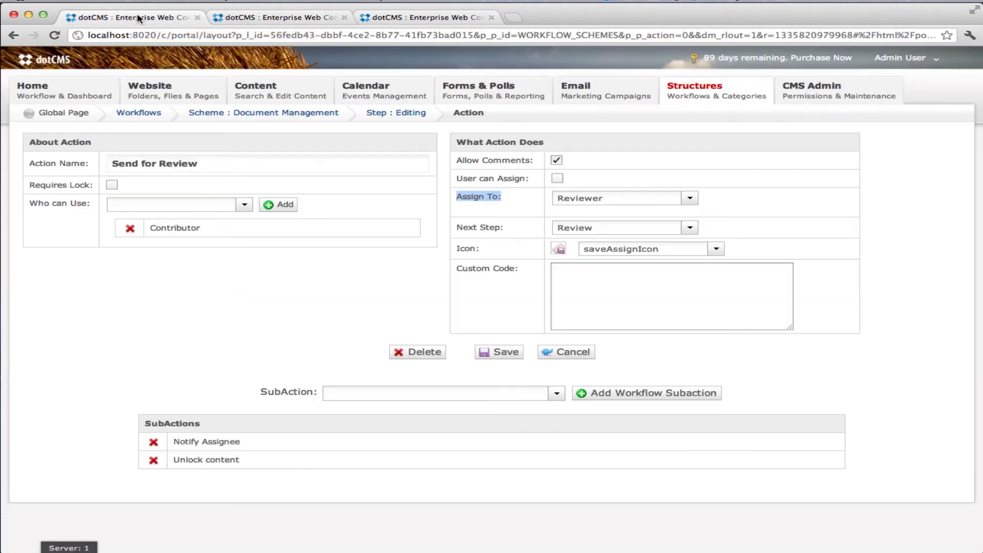
left_click(379, 118)
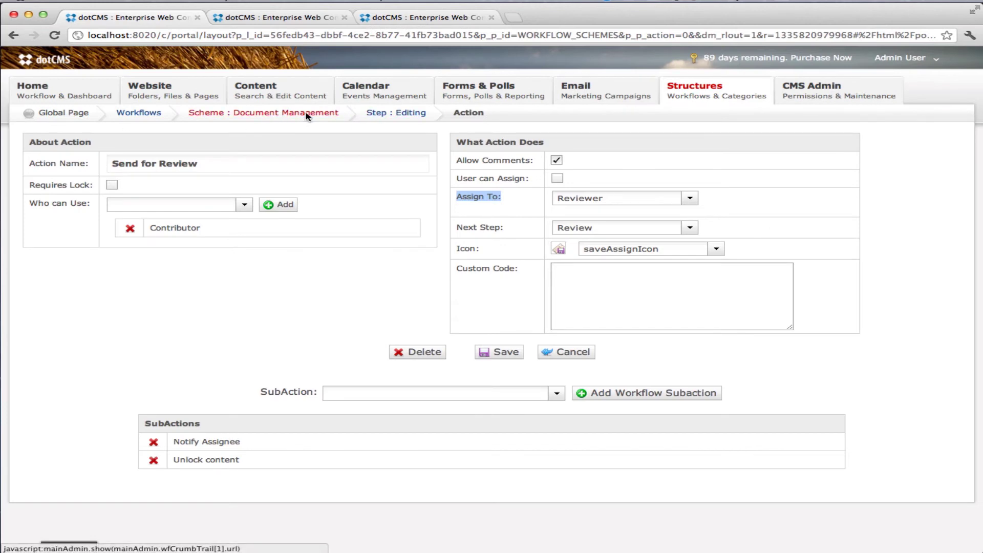
scroll(398, 287, "down", 3)
scroll(399, 286, "down", 3)
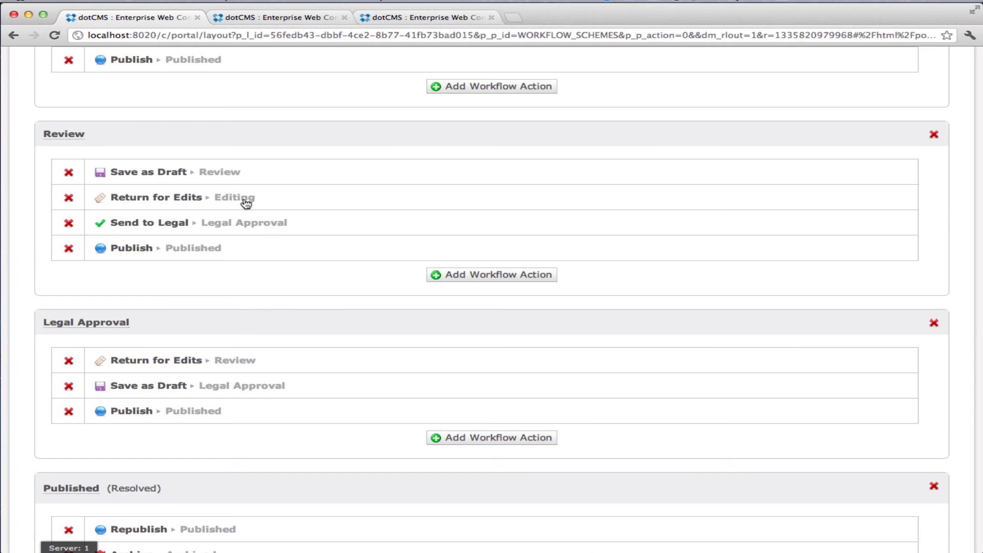
scroll(259, 189, "down", 1)
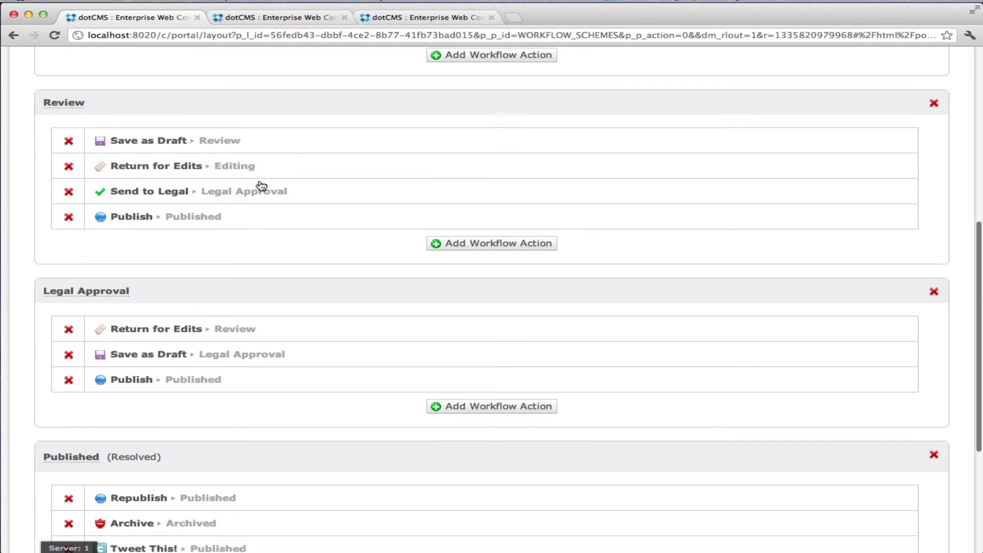
scroll(261, 187, "up", 5)
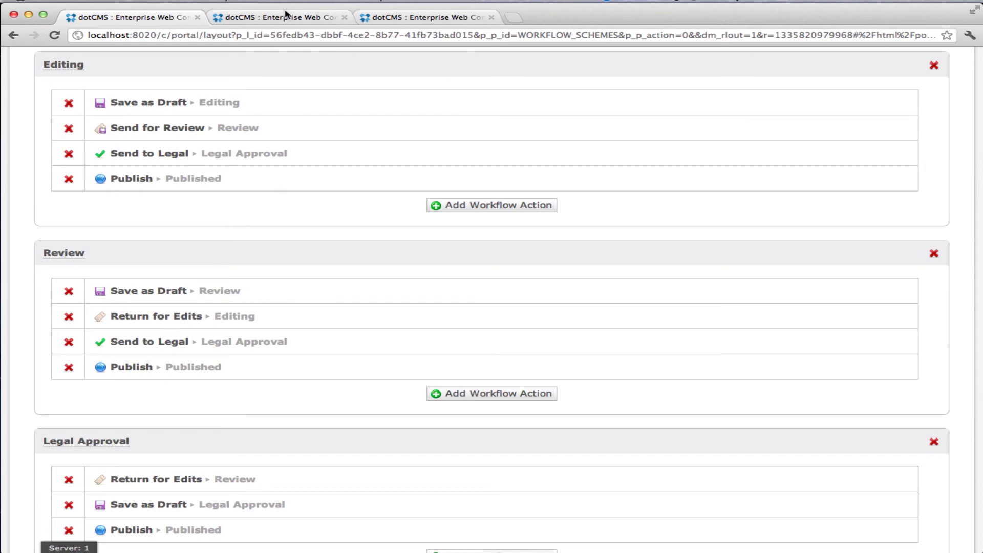
Enable User can Assign on the Review step's Send to Legal action and save the action.
left_click(219, 349)
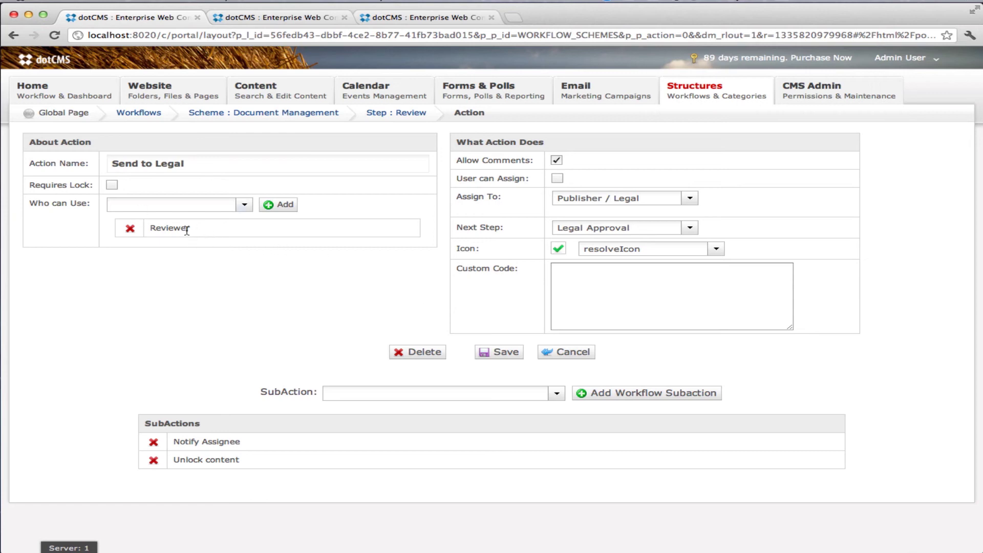
left_click_drag(191, 230, 153, 227)
left_click(557, 179)
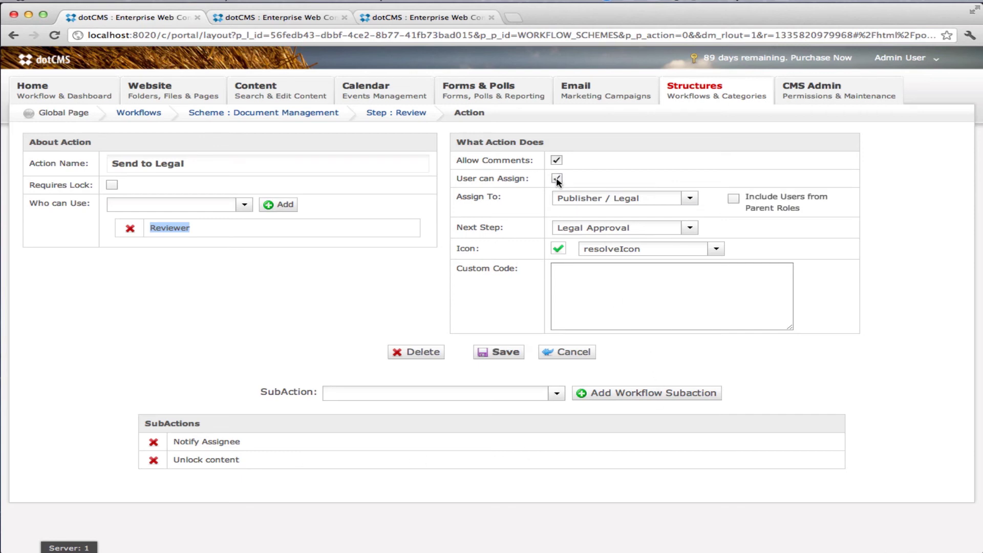
left_click(504, 354)
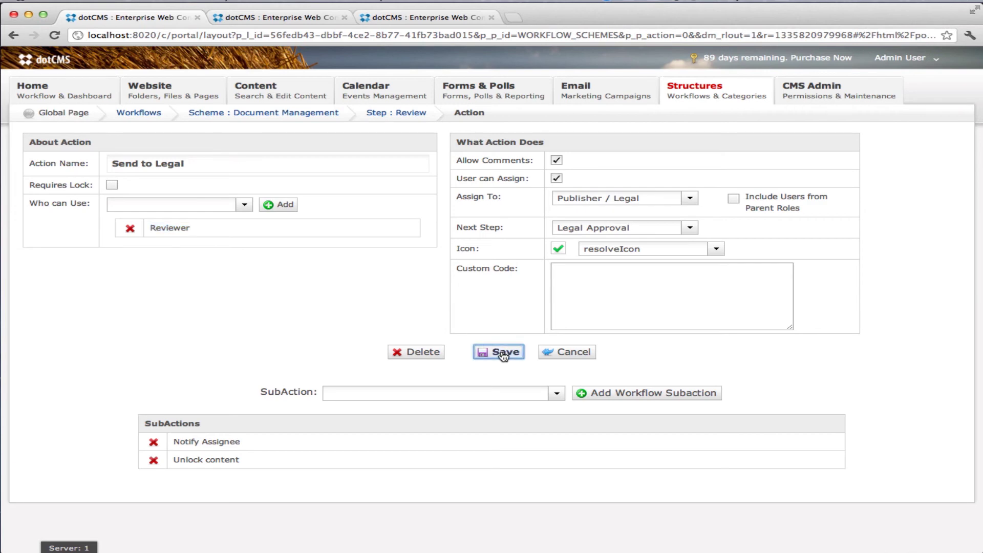
Start Send to Legal on the ContentEditingUIImprovements1.png document in the second browser tab, with the comment "I'm sending to Legal for approval".
left_click(315, 23)
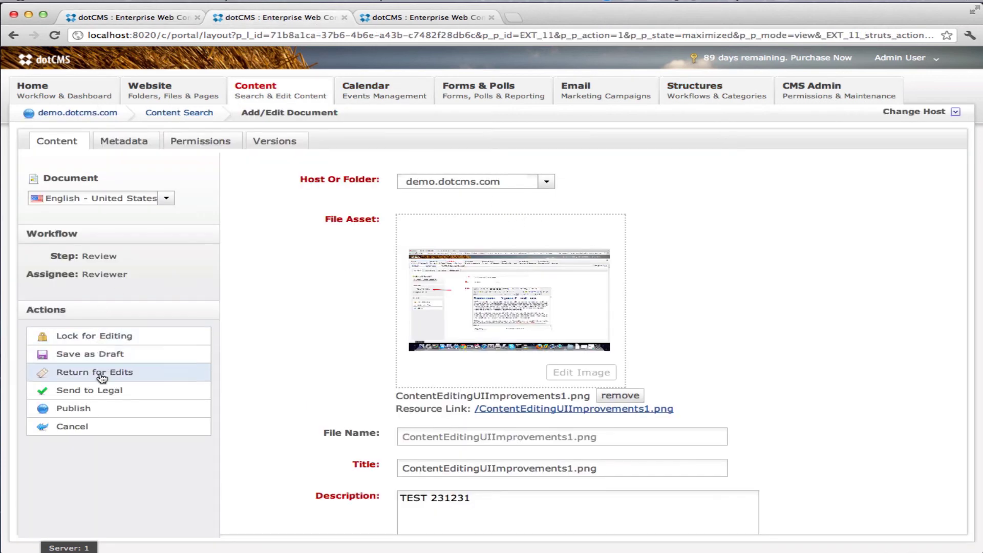
left_click(102, 394)
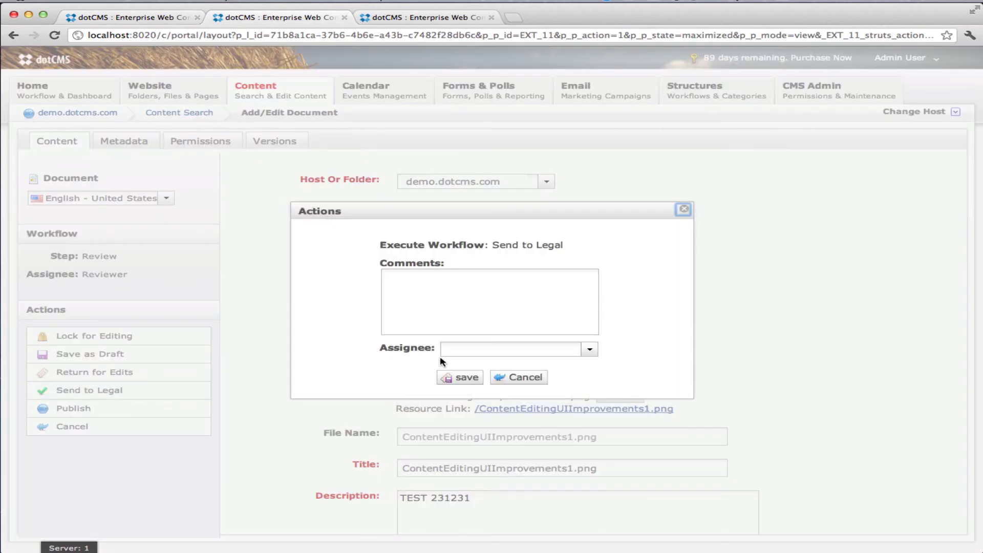
left_click(509, 318)
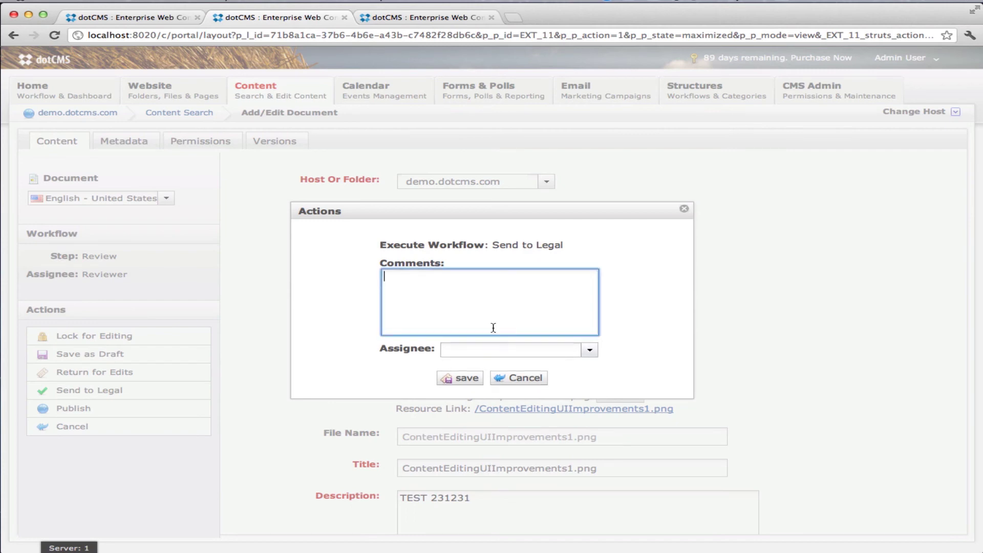
type("My")
key("BackSpace")
key("BackSpace")
key("BackSpace")
type("I'm sending t")
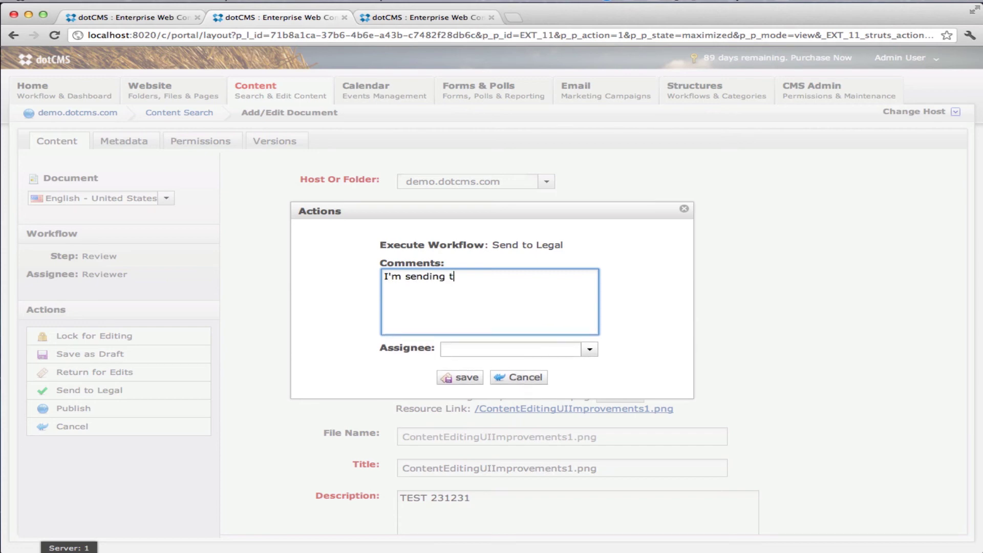
type("o Legal for approval")
Check the Send to Legal action's Assign To setting in the workflow scheme, and set the document's assignee to Publisher / Legal.
left_click(591, 351)
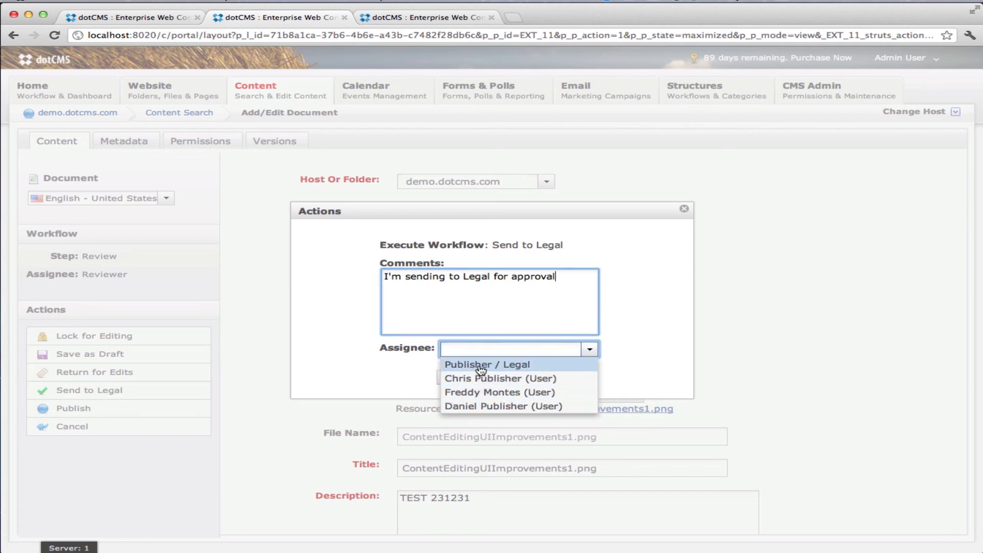
left_click(129, 22)
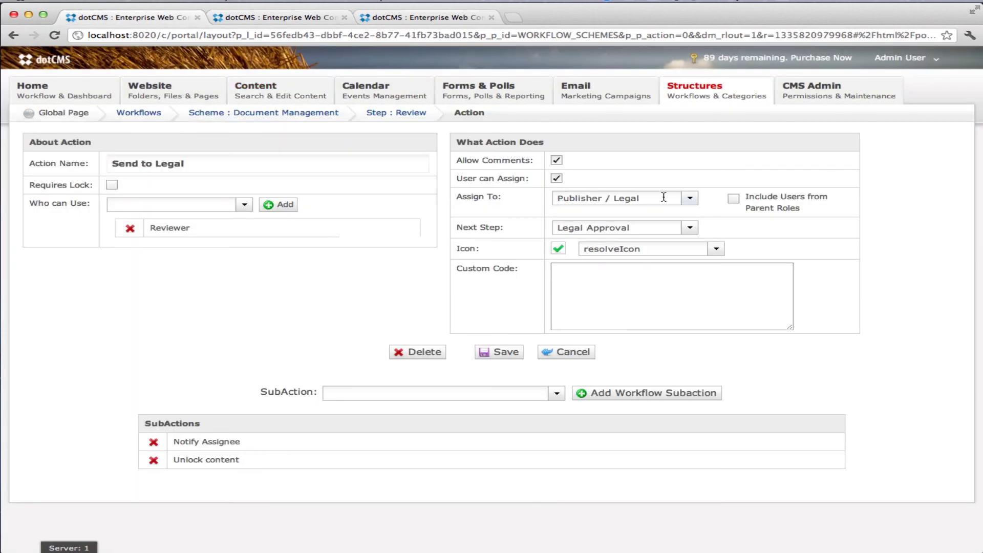
left_click(276, 20)
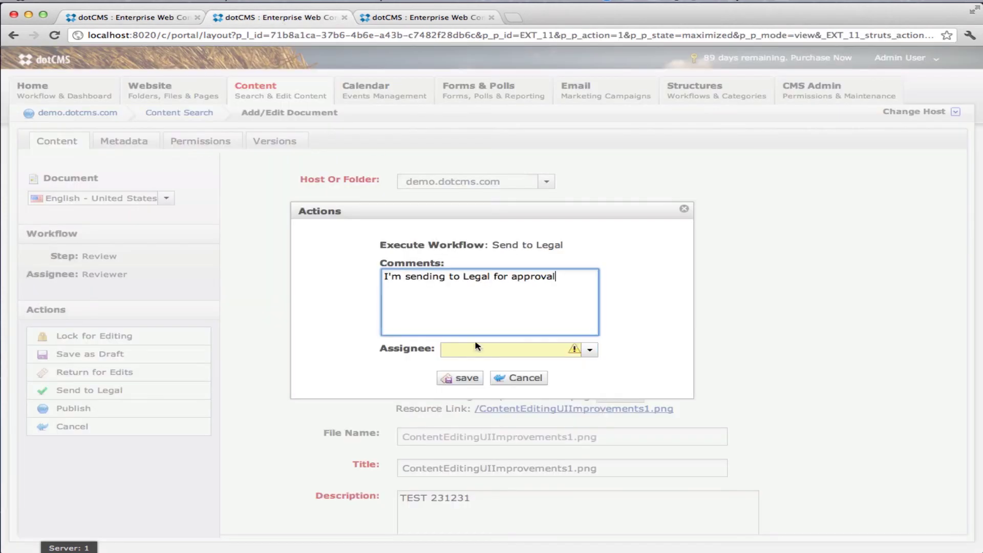
left_click(589, 350)
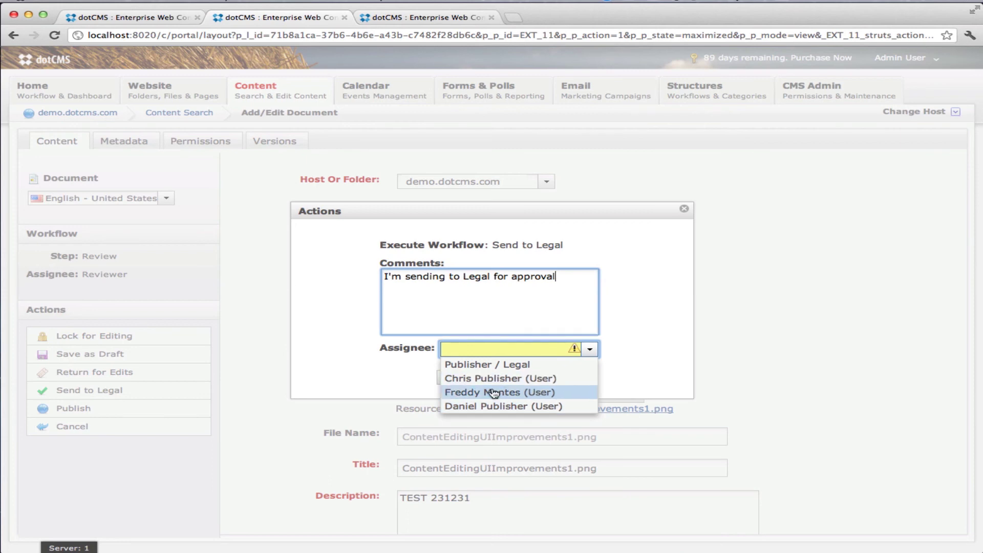
left_click(499, 365)
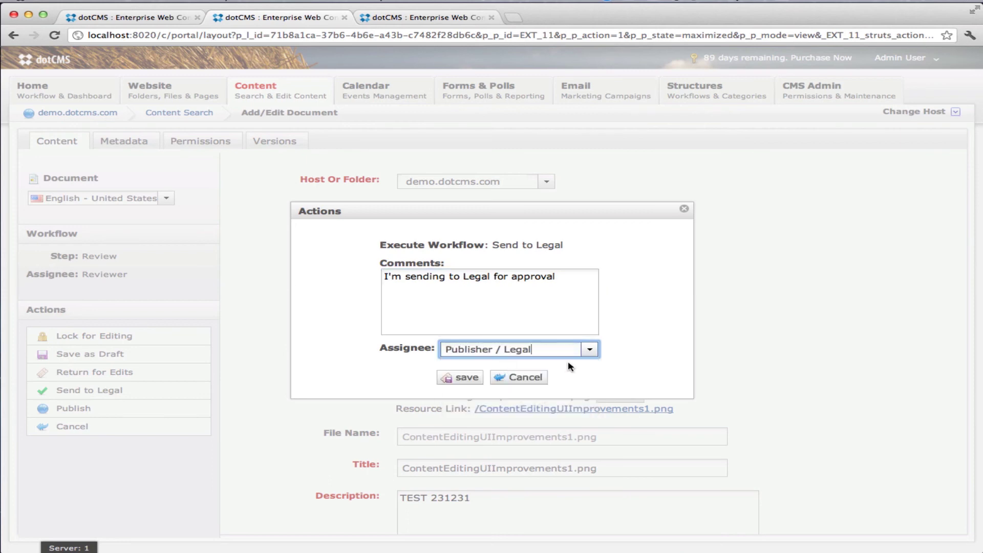
Turn on Include Users from Parent Roles for the Review step's Send to Legal action in the first browser tab.
left_click(145, 19)
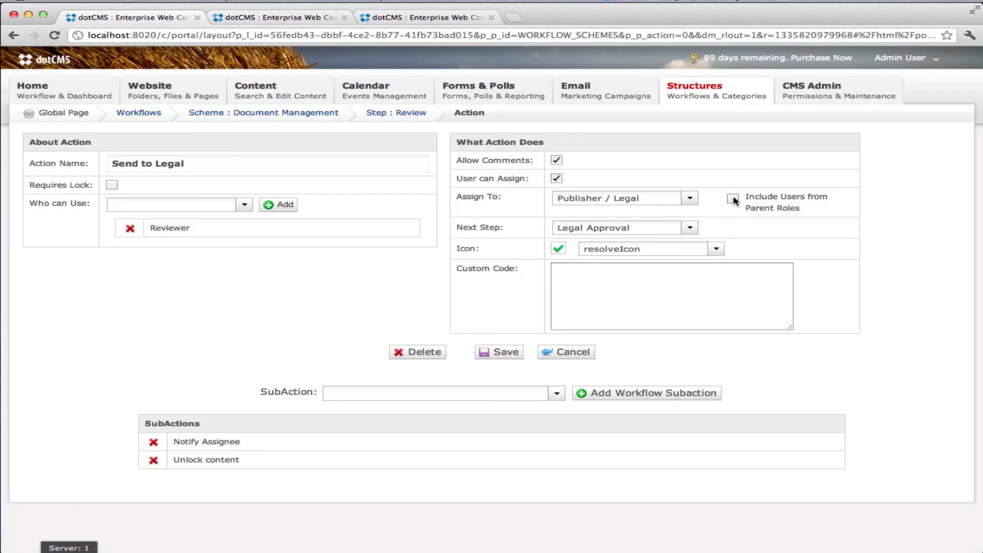
left_click_drag(752, 198, 839, 202)
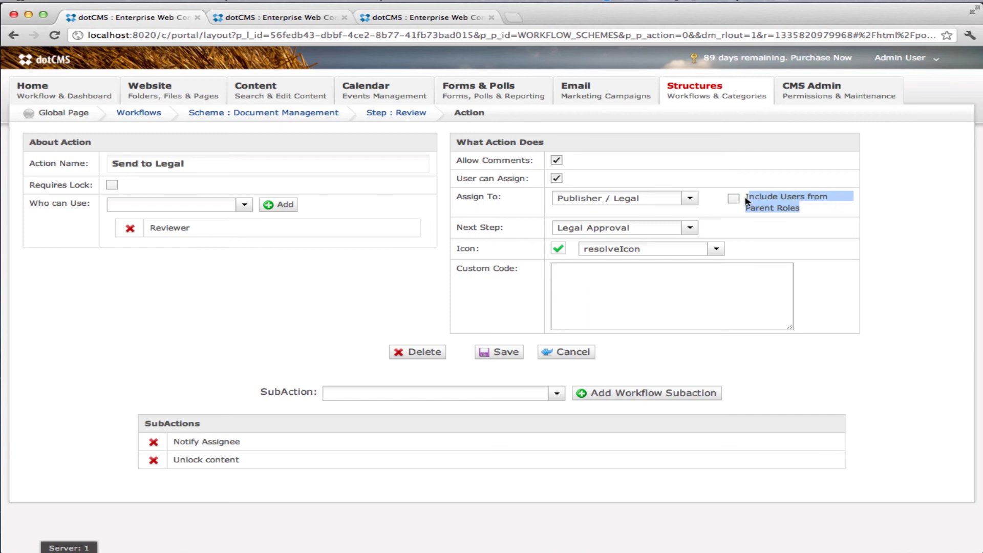
left_click(733, 199)
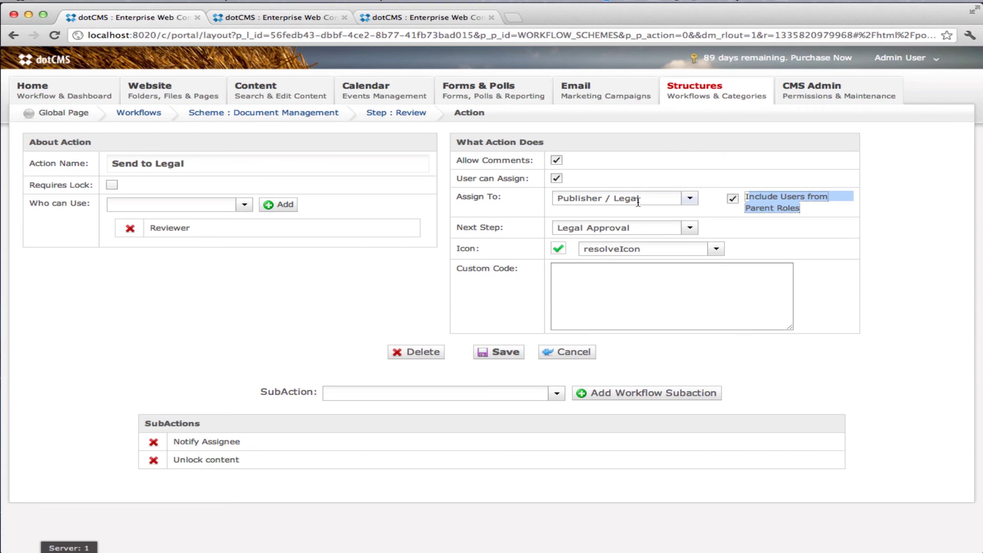
Submit the pending Send to Legal action and reopen ContentEditingUIImprovements1.png to check its workflow step.
left_click(264, 17)
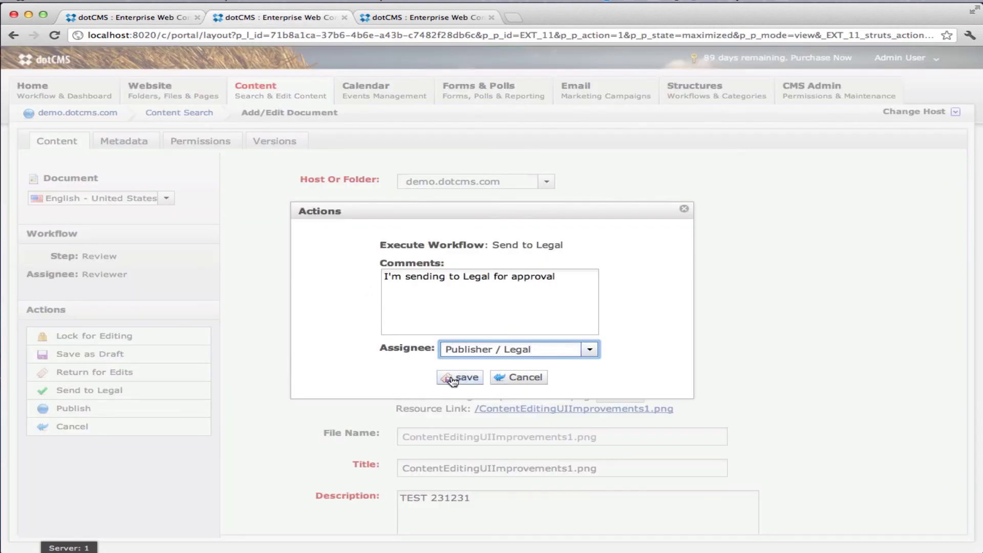
left_click(458, 377)
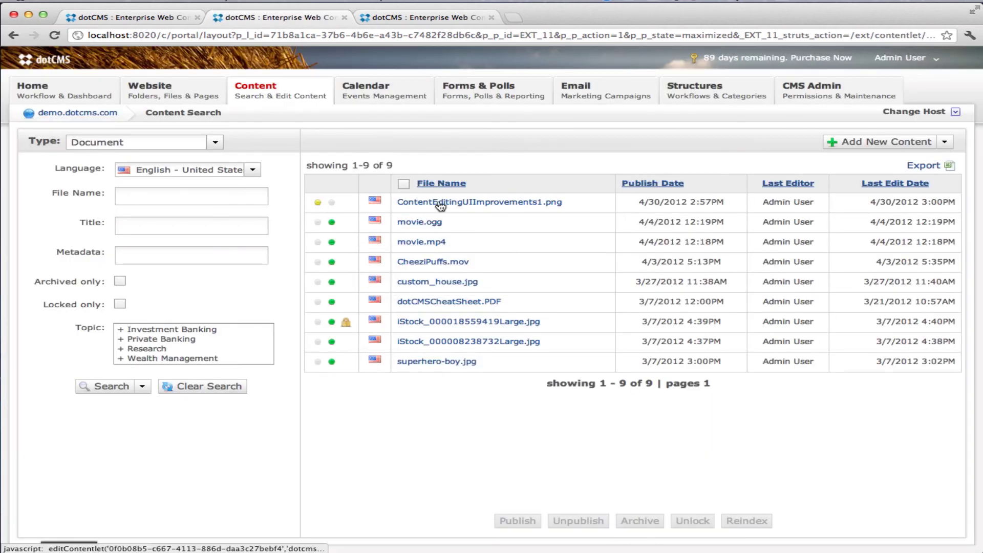
left_click(441, 205)
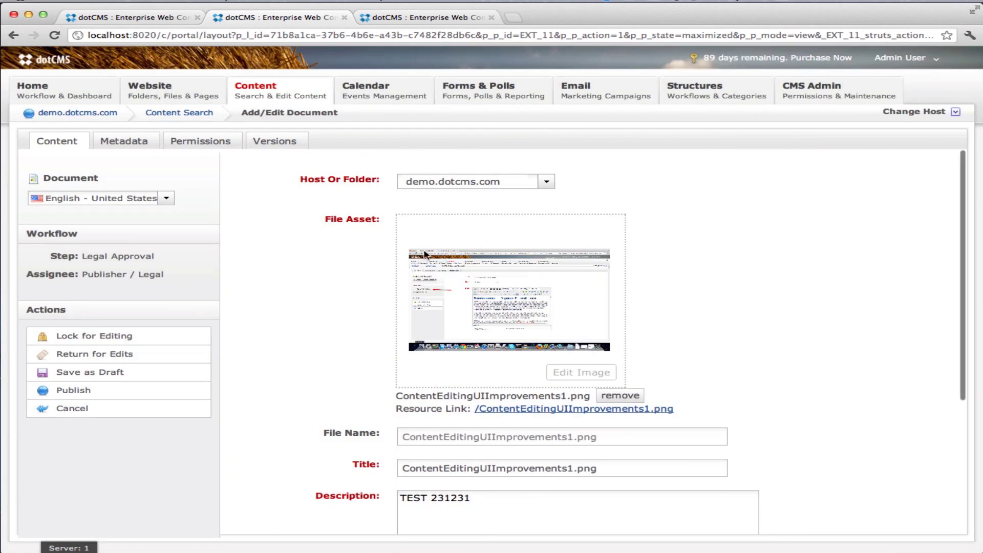
left_click_drag(51, 256, 166, 256)
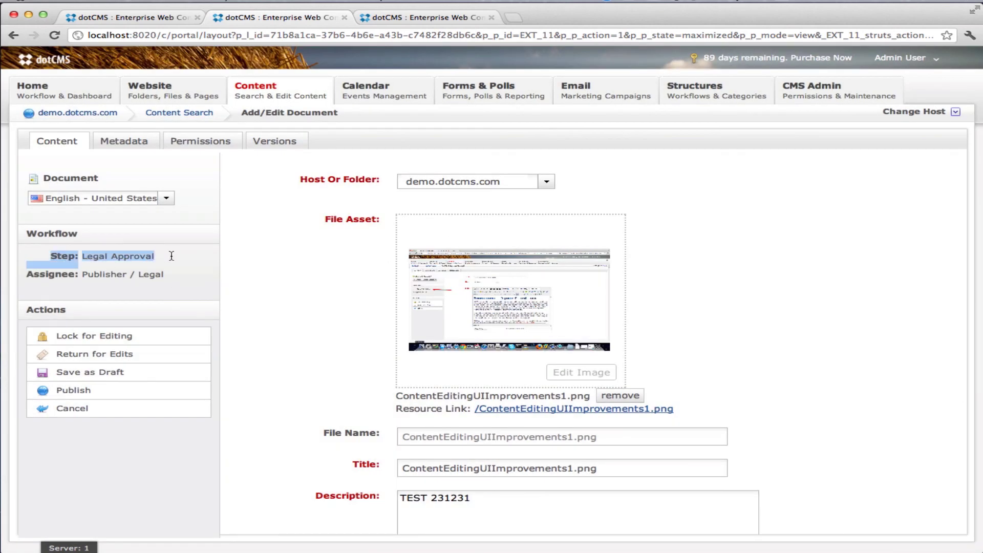
Review the Document Management scheme's steps in the first browser tab, including the roles and subactions of Legal Approval's Publish action.
left_click(156, 18)
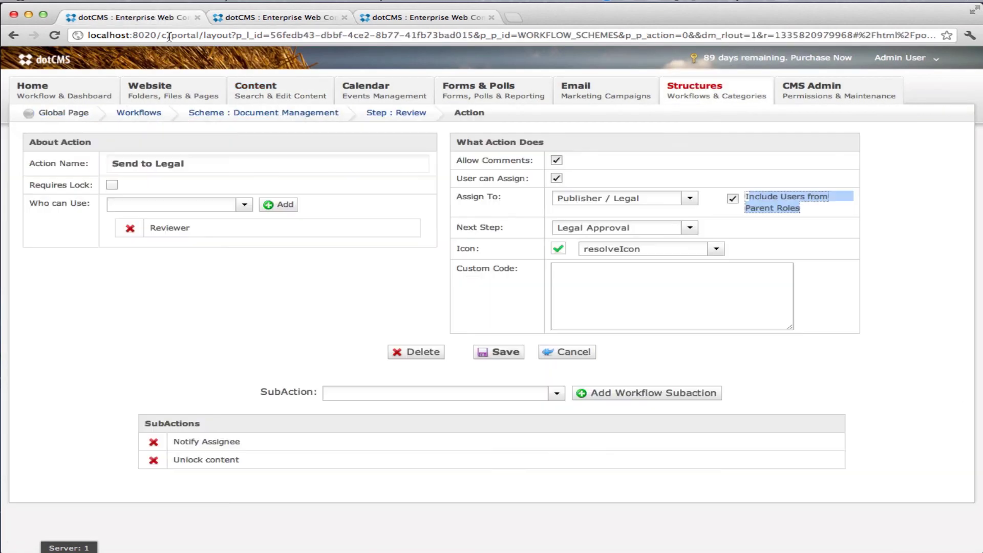
left_click(316, 113)
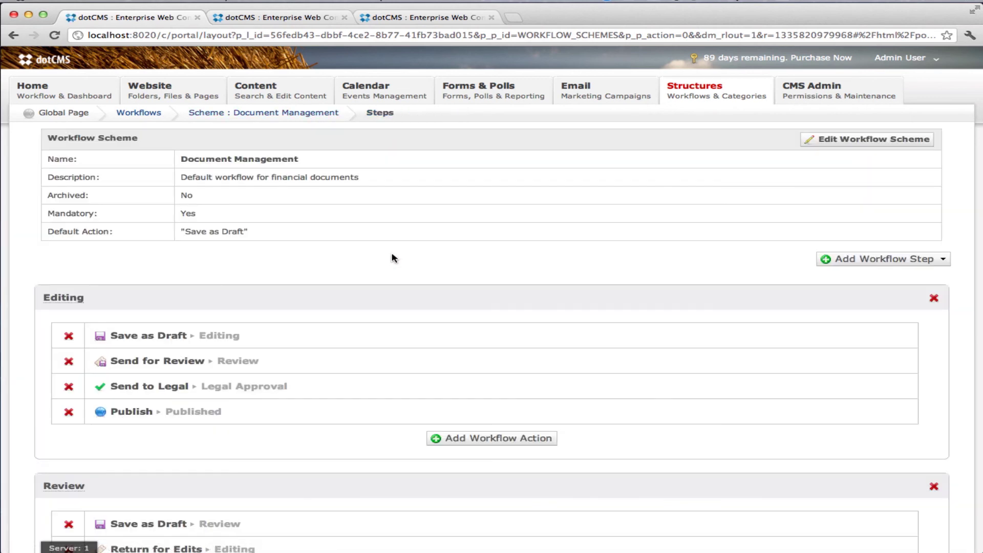
scroll(393, 257, "down", 6)
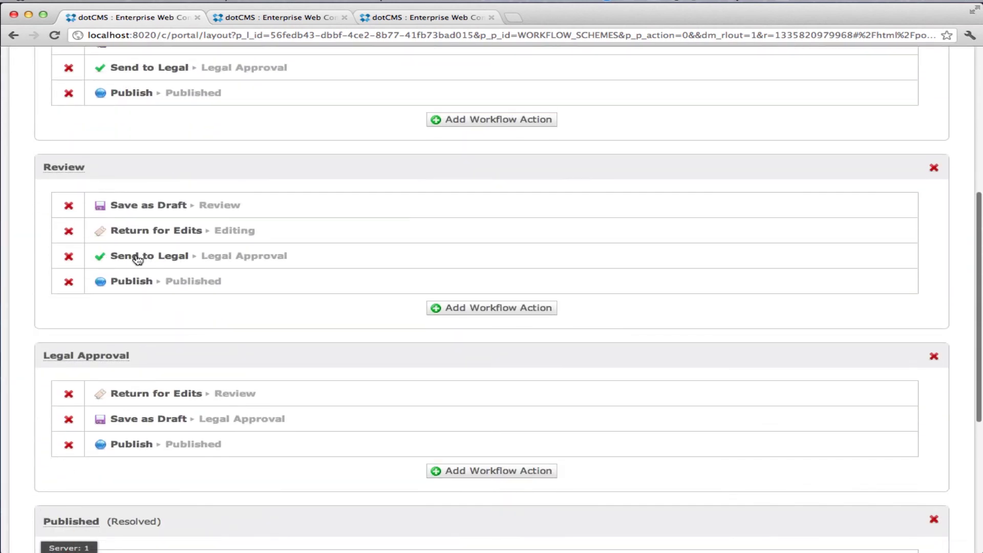
scroll(358, 261, "down", 4)
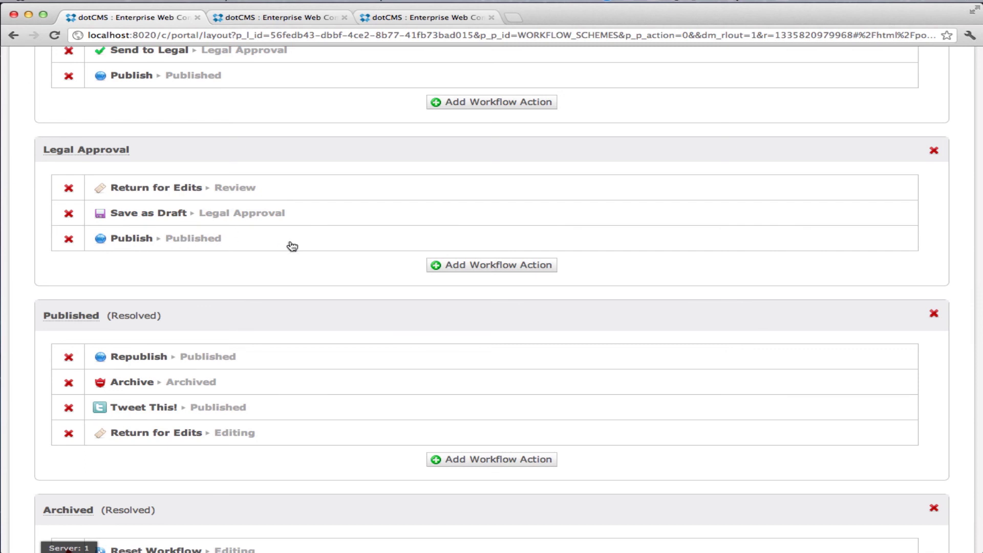
left_click(202, 245)
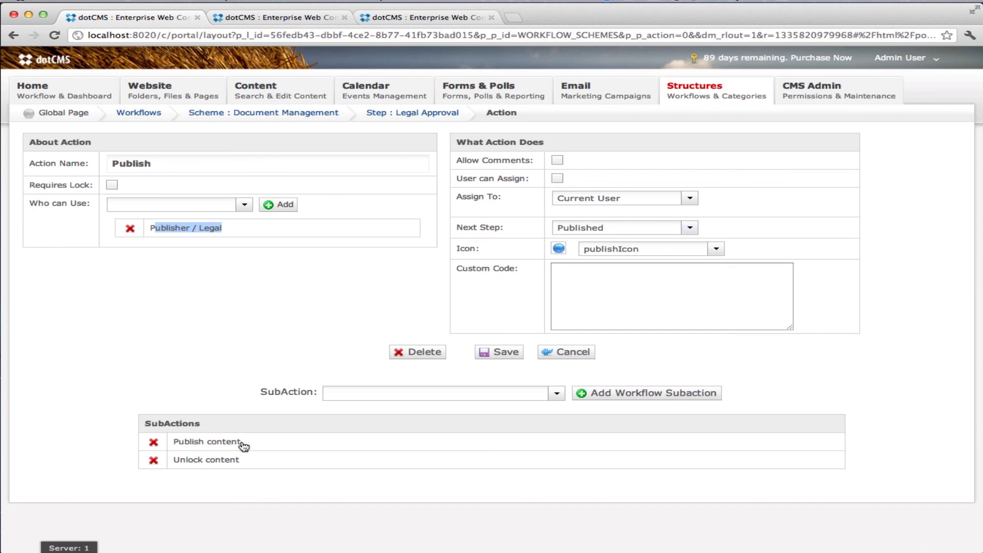
mouse_move(244, 446)
left_mouse_down()
mouse_move(226, 461)
mouse_move(186, 459)
mouse_move(246, 463)
left_mouse_up()
left_click(13, 35)
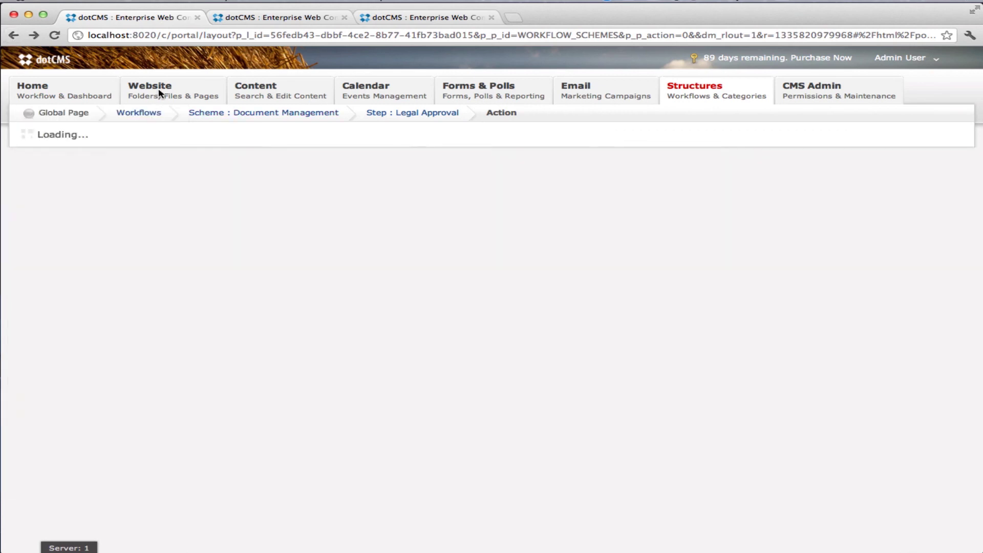
scroll(175, 393, "down", 10)
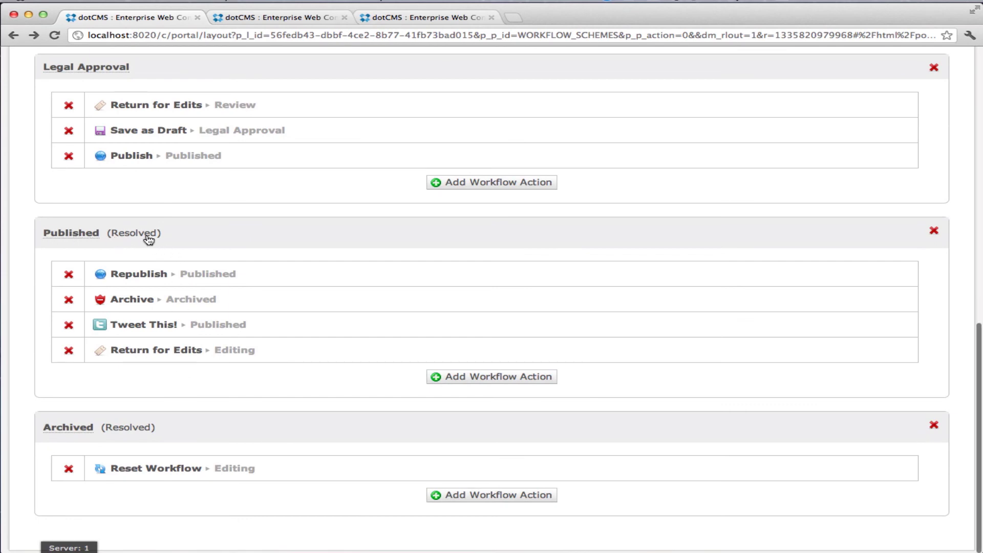
Publish ContentEditingUIImprovements1.png from the second browser tab and reopen it to check its workflow step and assignee.
left_click(308, 20)
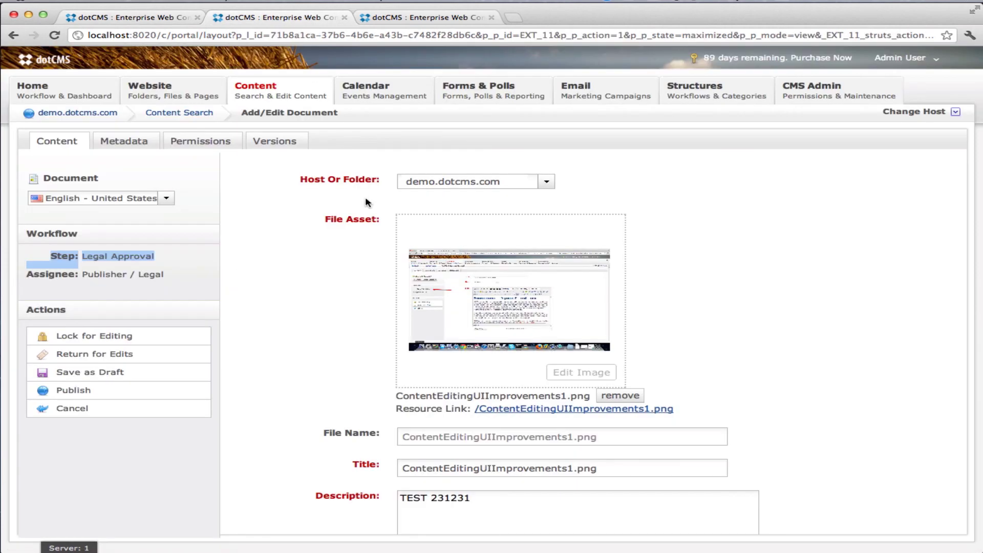
left_click(60, 391)
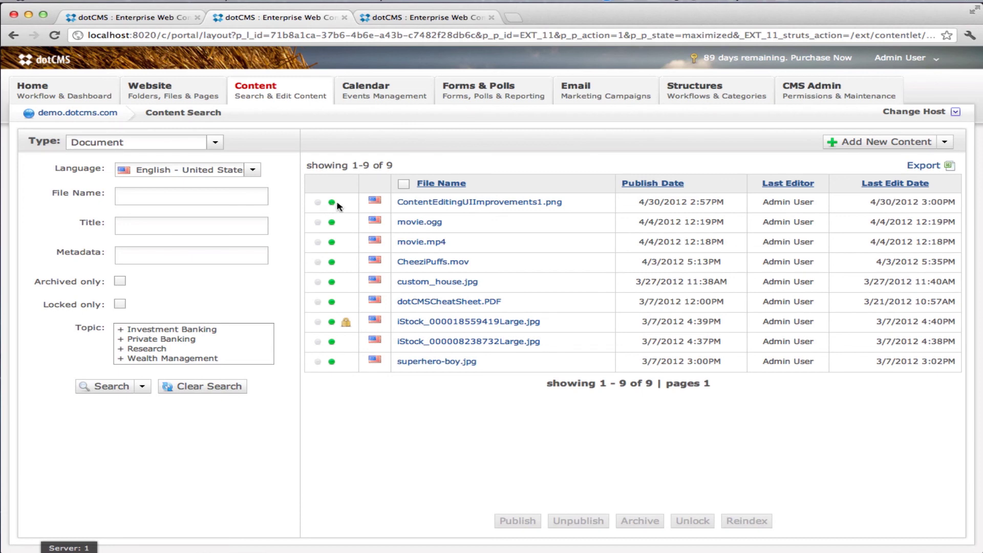
left_click(466, 202)
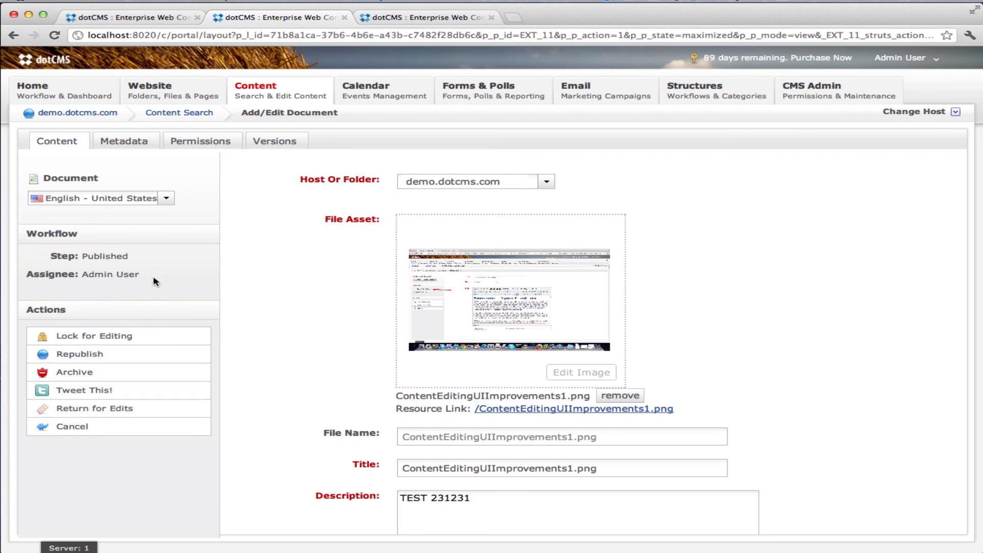
Look over the actions of the scheme's Published and Archived steps and the Workflow Tasks list for Publisher / Legal.
left_click(128, 17)
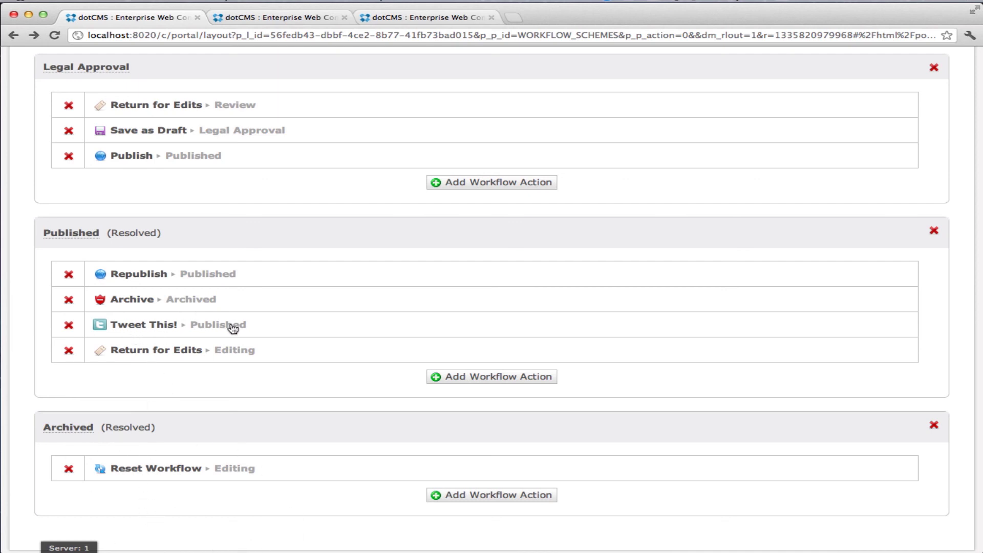
scroll(233, 328, "down", 2)
left_click(406, 20)
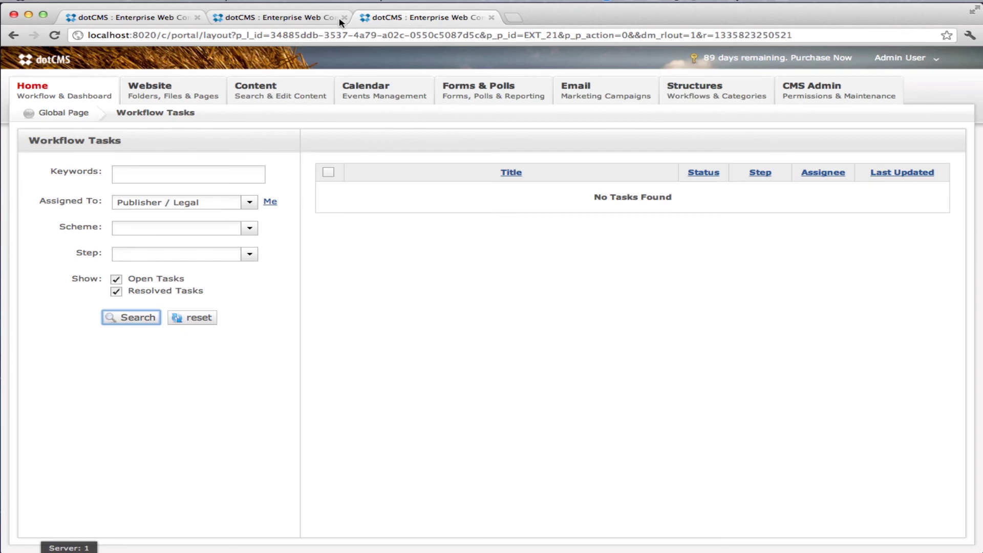
Archive ContentEditingUIImprovements1.png and restrict the Document content search to archived items only.
left_click(310, 20)
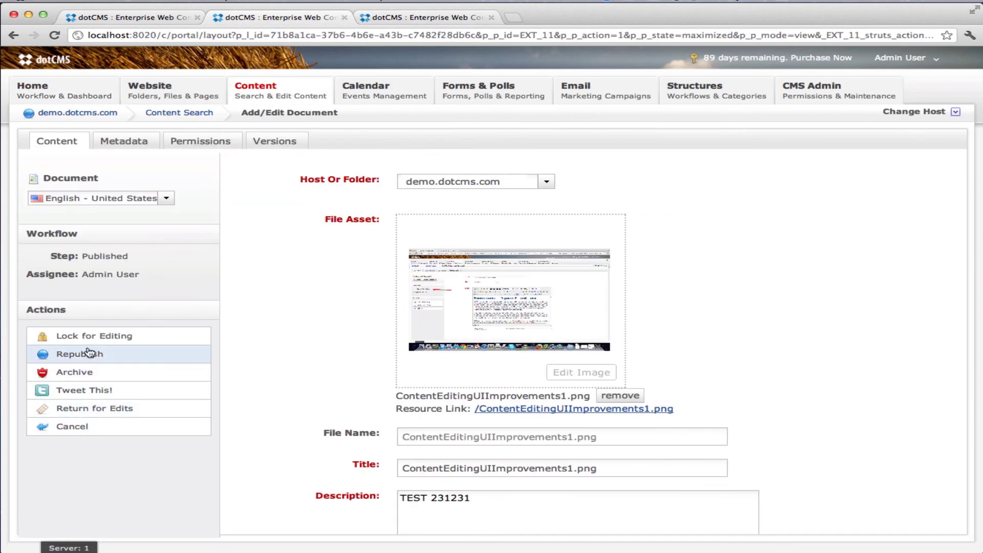
left_click(79, 373)
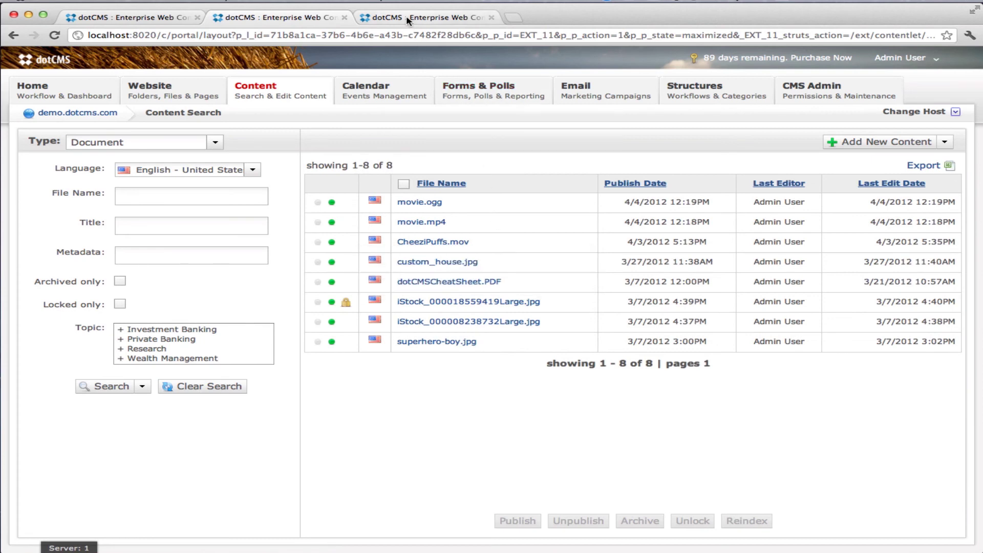
left_click(107, 387)
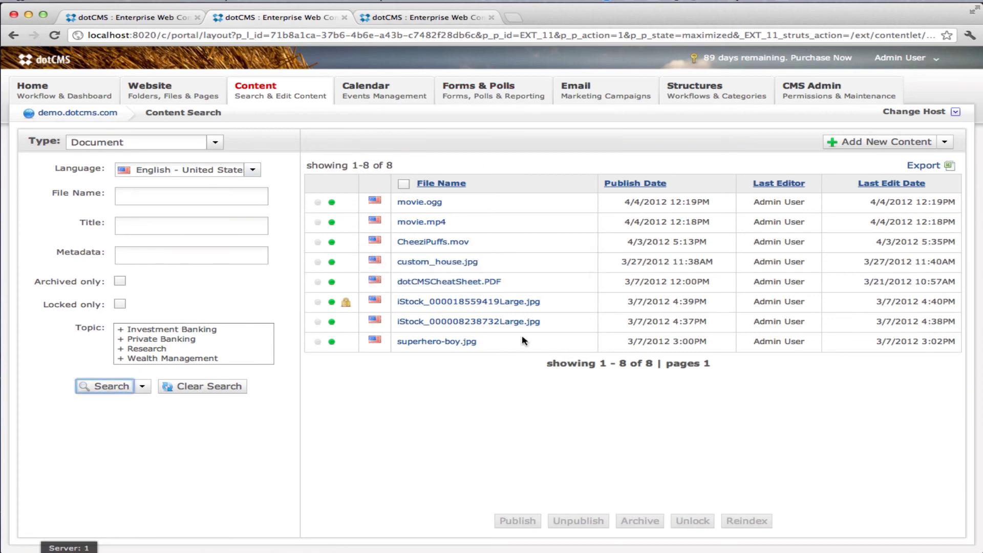
left_click(119, 281)
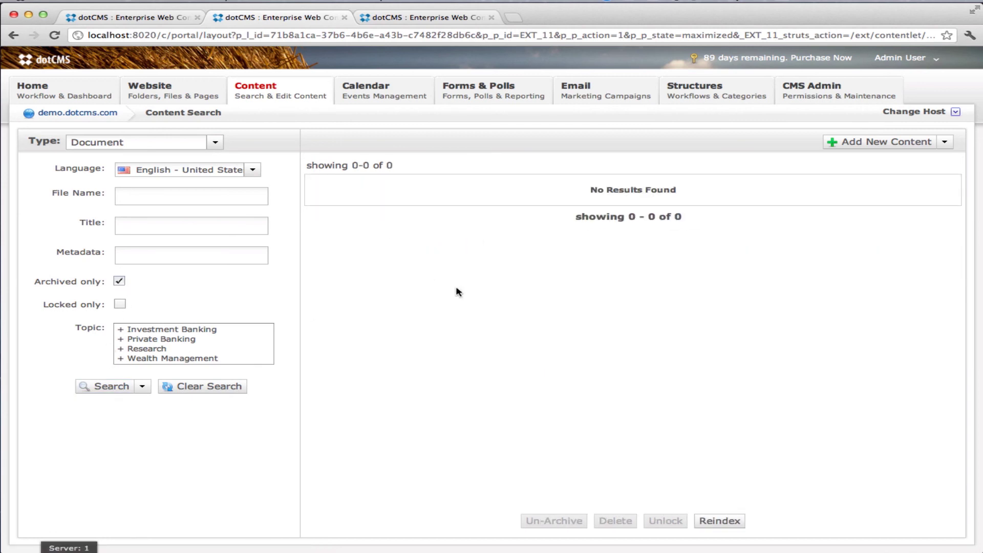